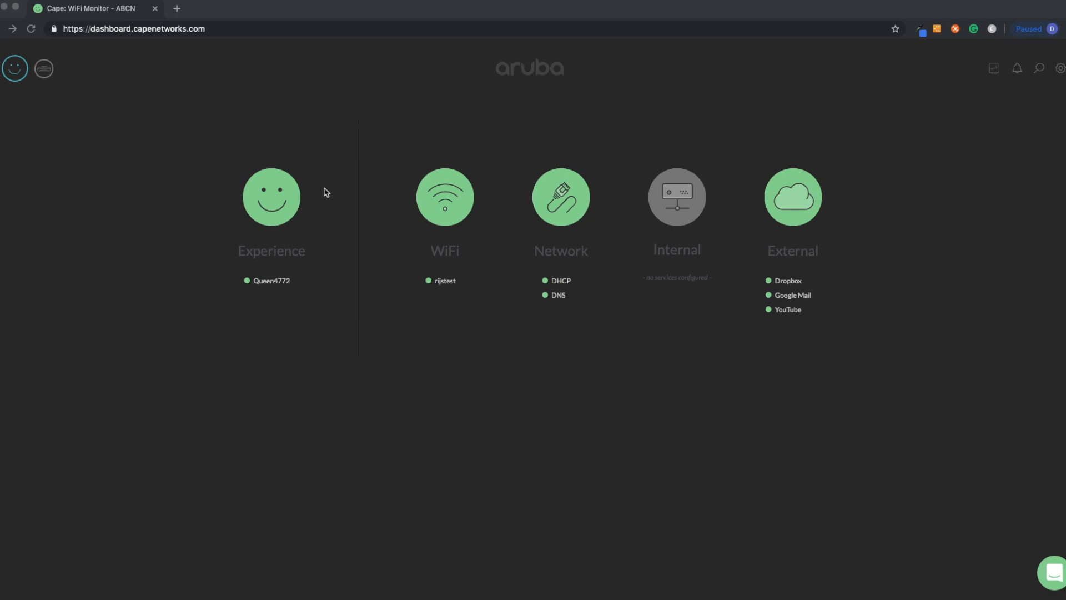
Review the Experience alert summary, close it, and inspect the Queen4772 sensor's latest values.
mouse_move(291, 196)
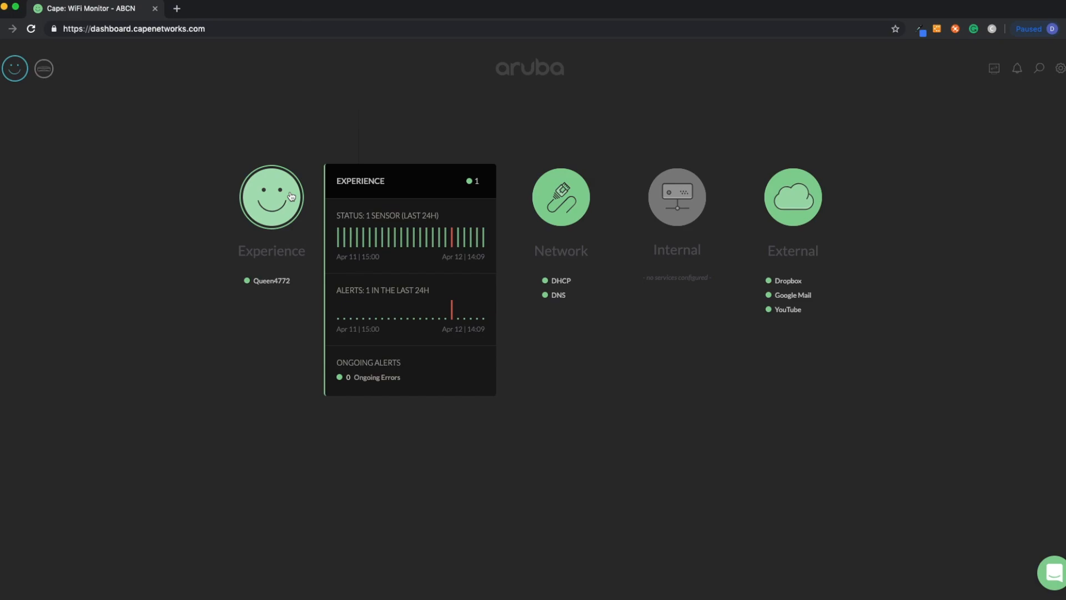
left_click(291, 196)
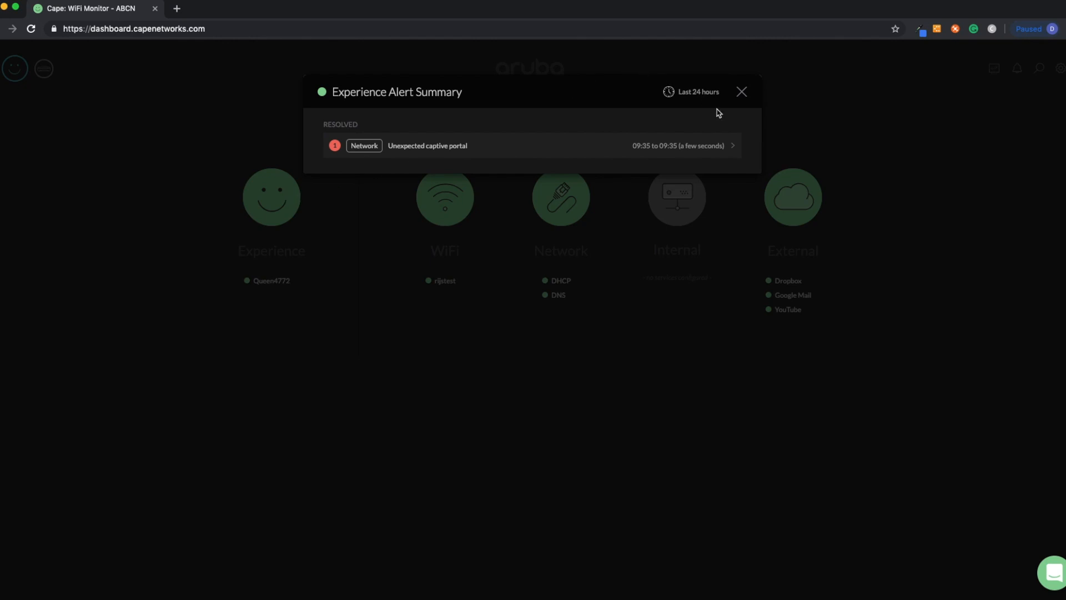
left_click(742, 92)
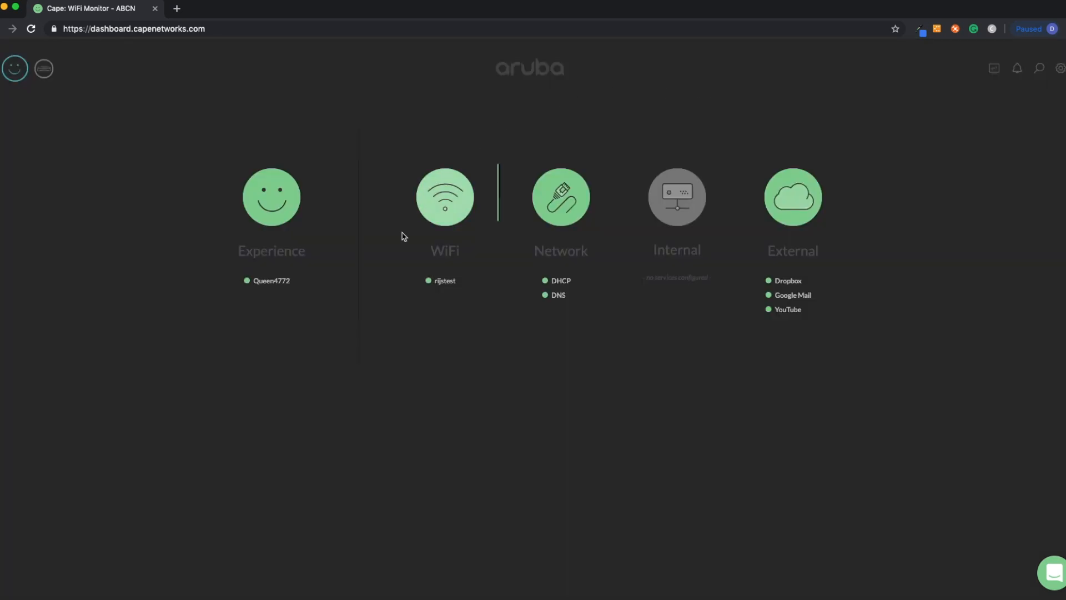
mouse_move(282, 290)
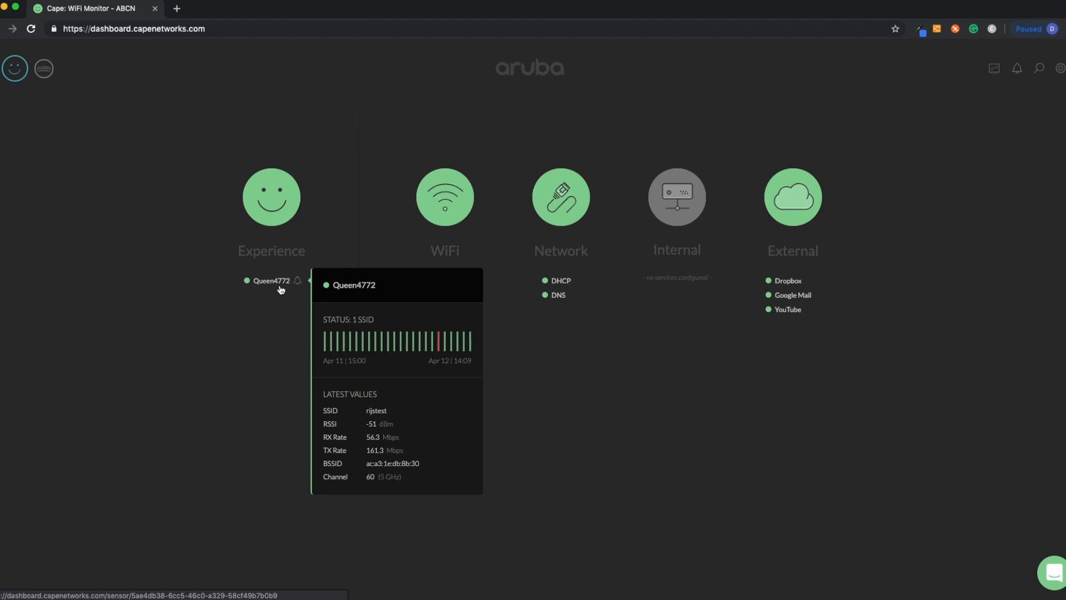
mouse_move(445, 223)
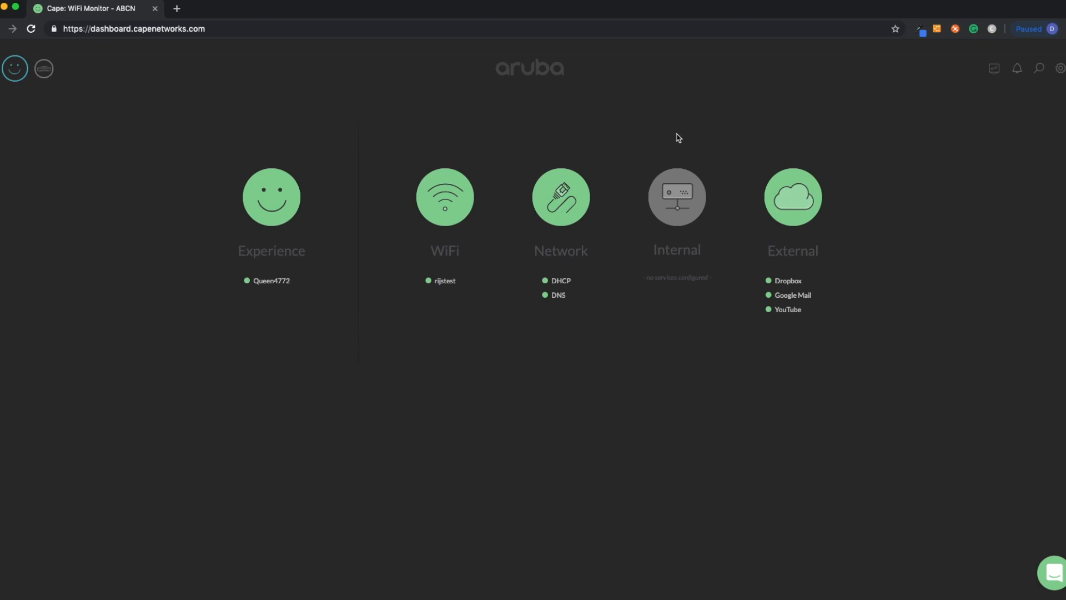
mouse_move(780, 189)
Open the sensors overview and switch it from sensors by status to sensors by group.
left_click(44, 70)
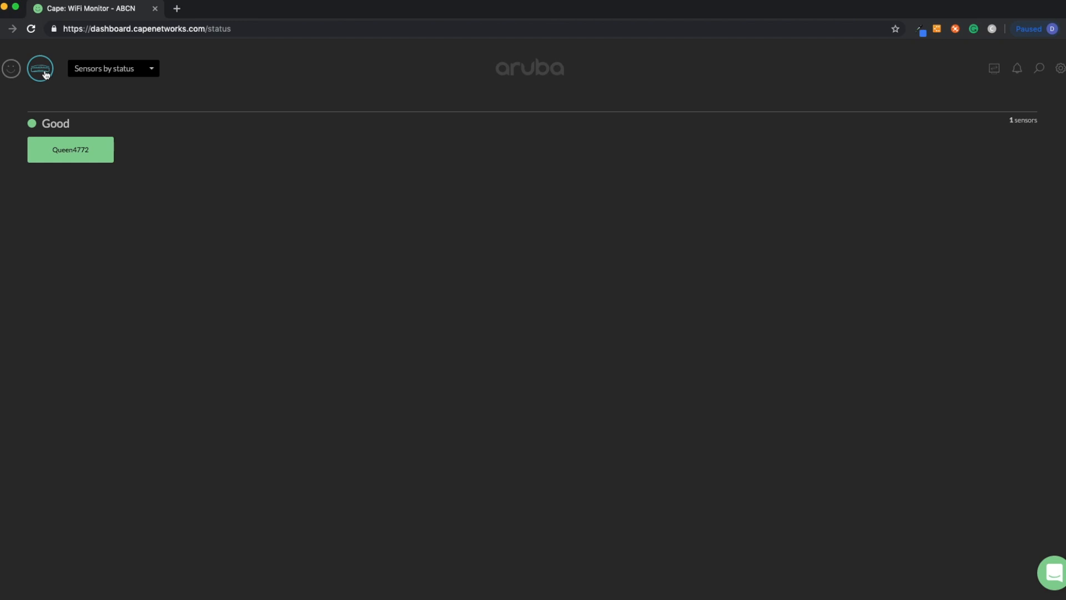
left_click(147, 73)
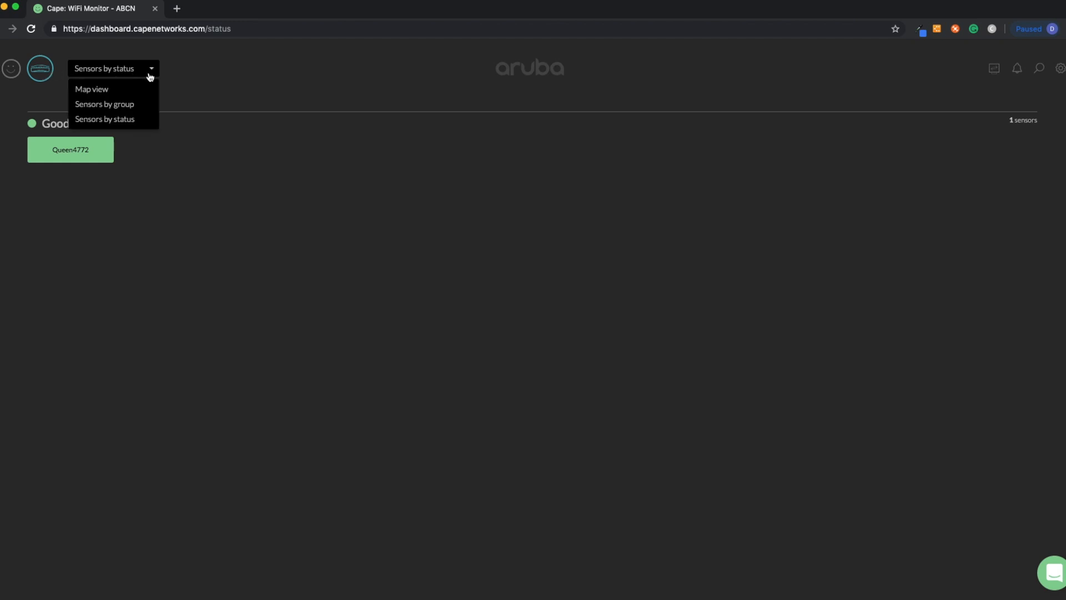
left_click(145, 105)
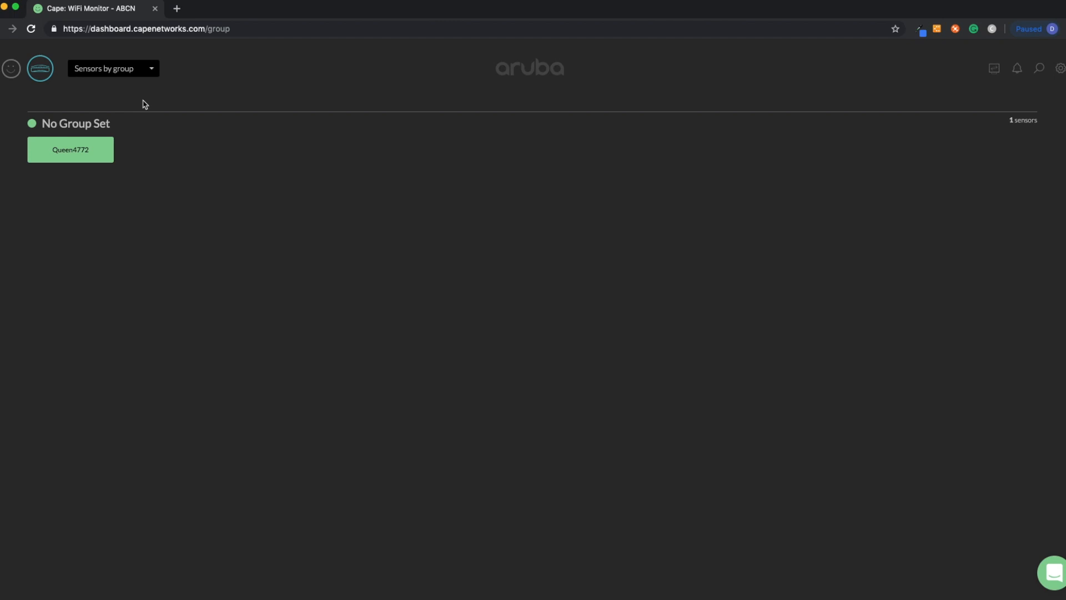
Switch the sensors overview to the map view and zoom out around the sensor's location.
left_click(150, 70)
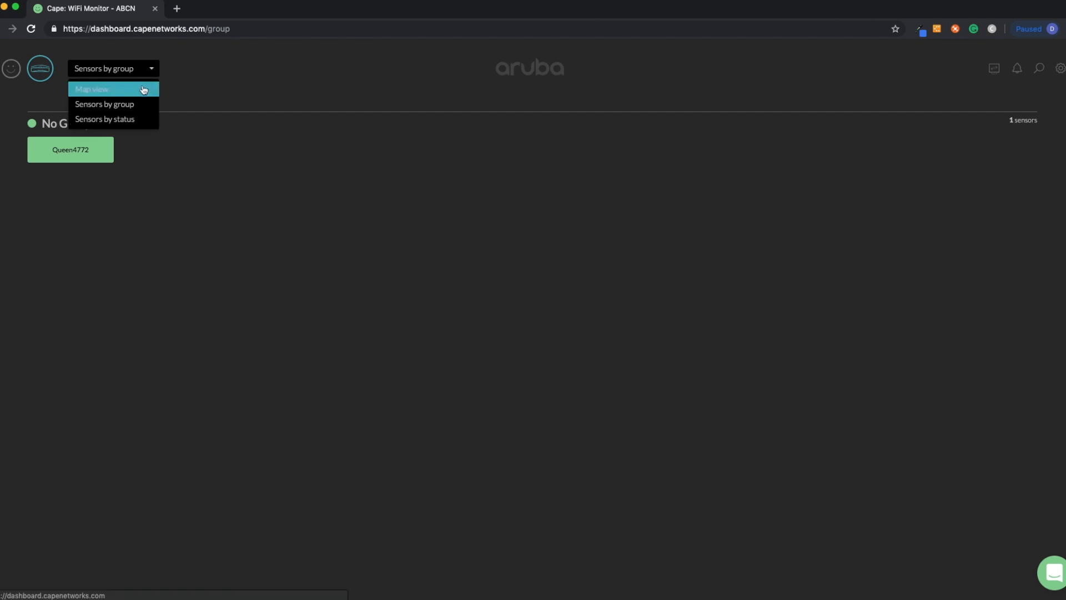
left_click(144, 90)
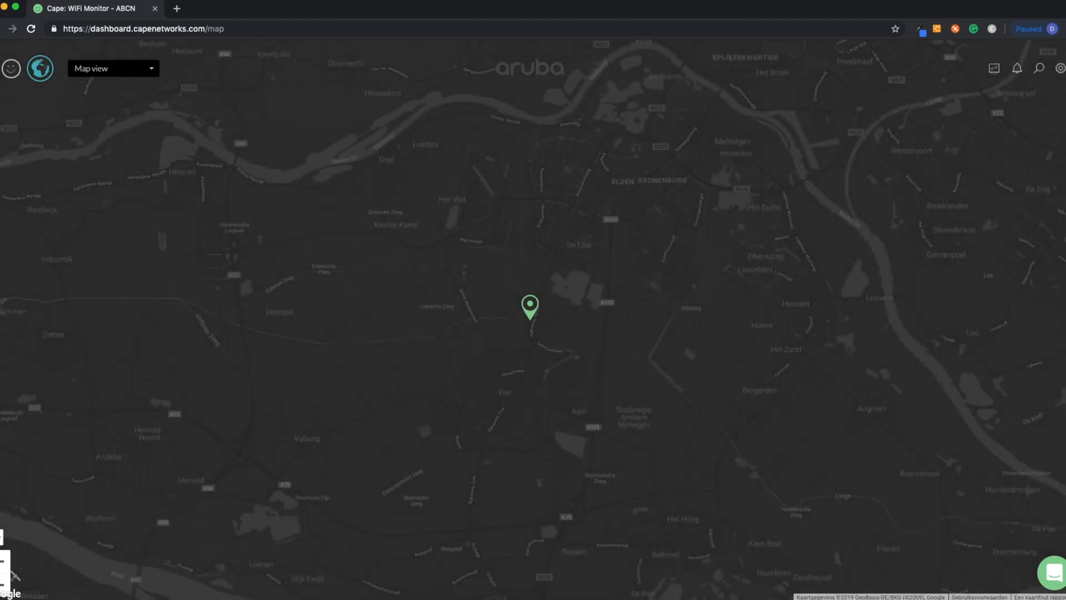
left_click(2, 584)
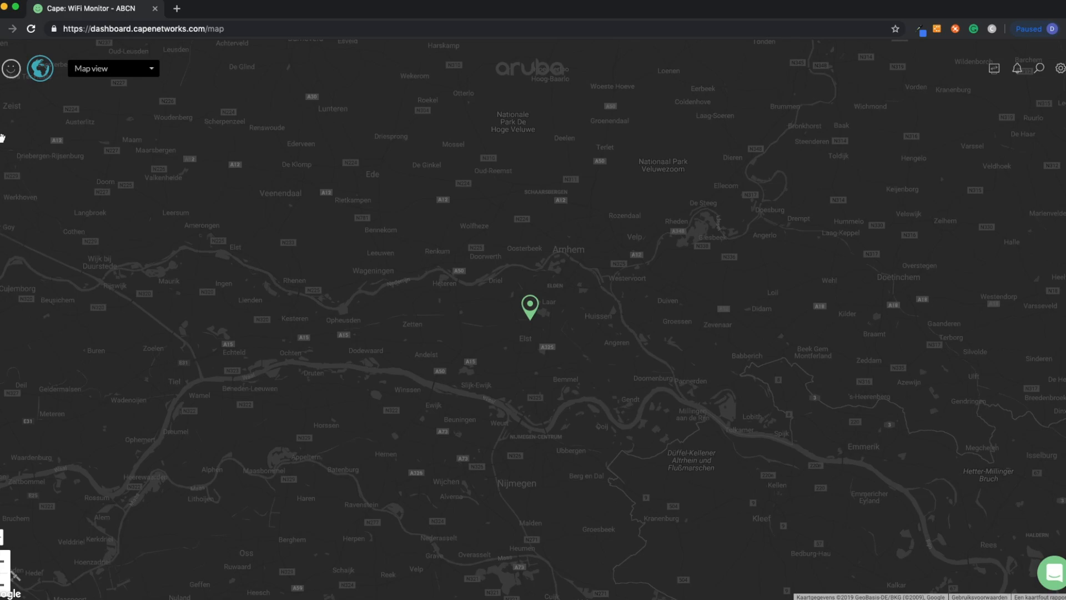
Return to the dashboard, open the support chat, and search its help articles for "external".
left_click(14, 78)
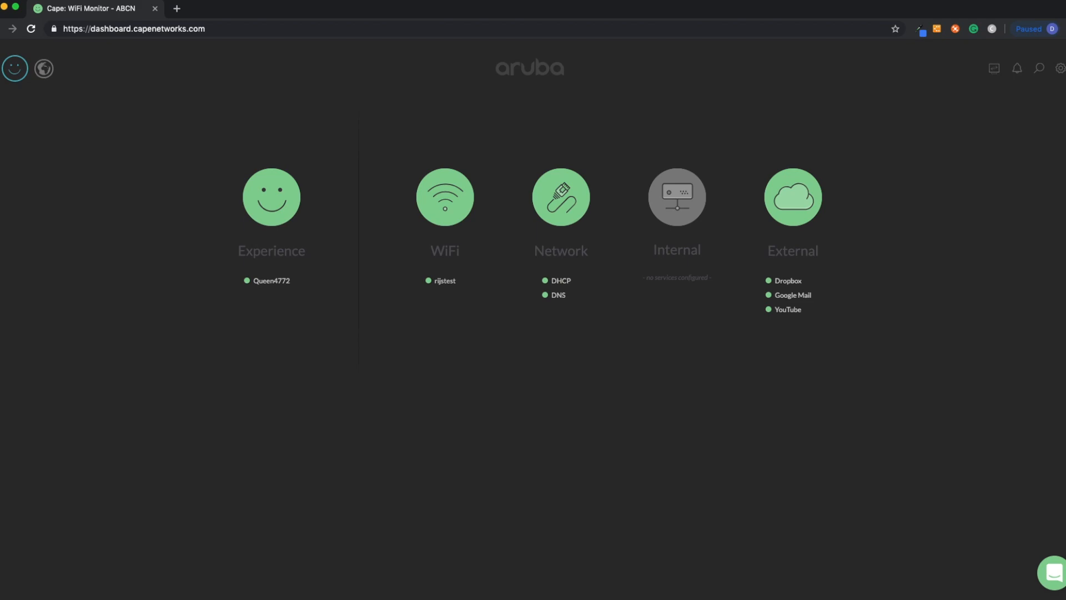
left_click(1055, 574)
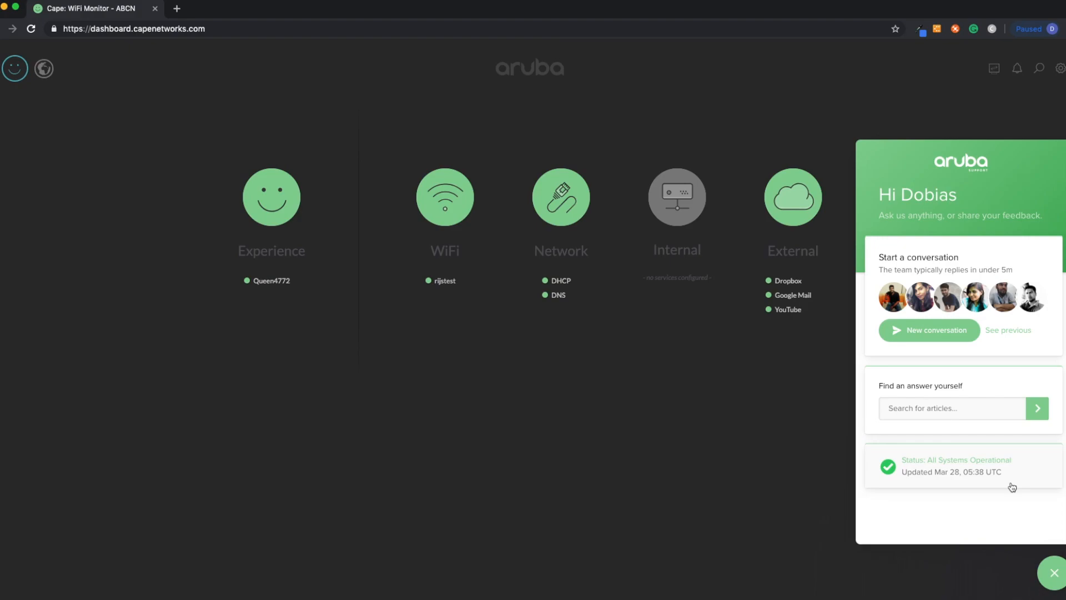
left_click(934, 414)
type("external")
key("Return")
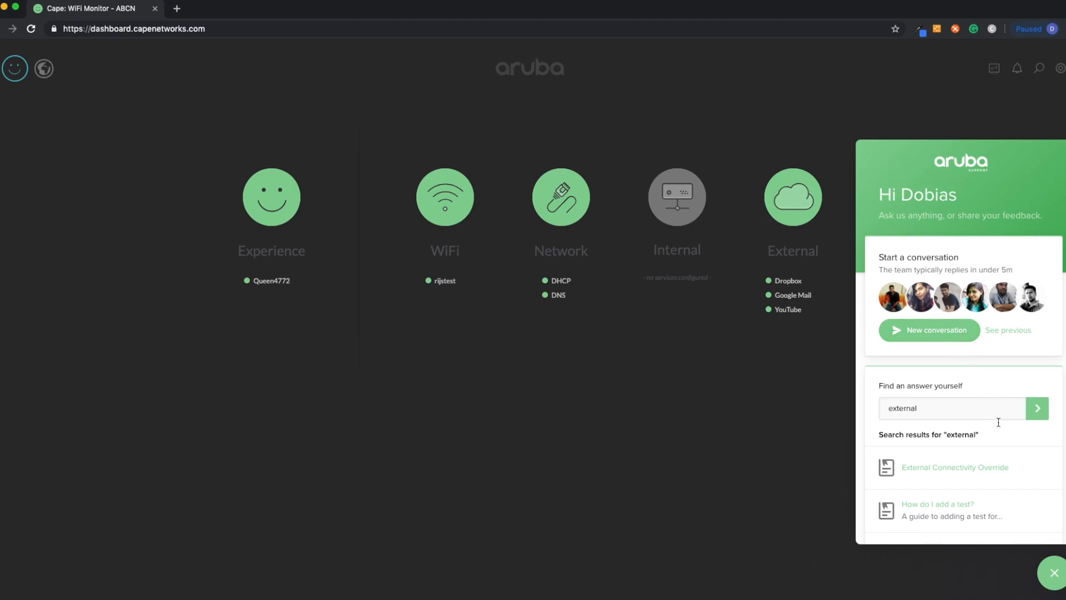
Close the support chat, search the dashboard for "rijs", and open the rijstest SSID details page.
left_click(1057, 578)
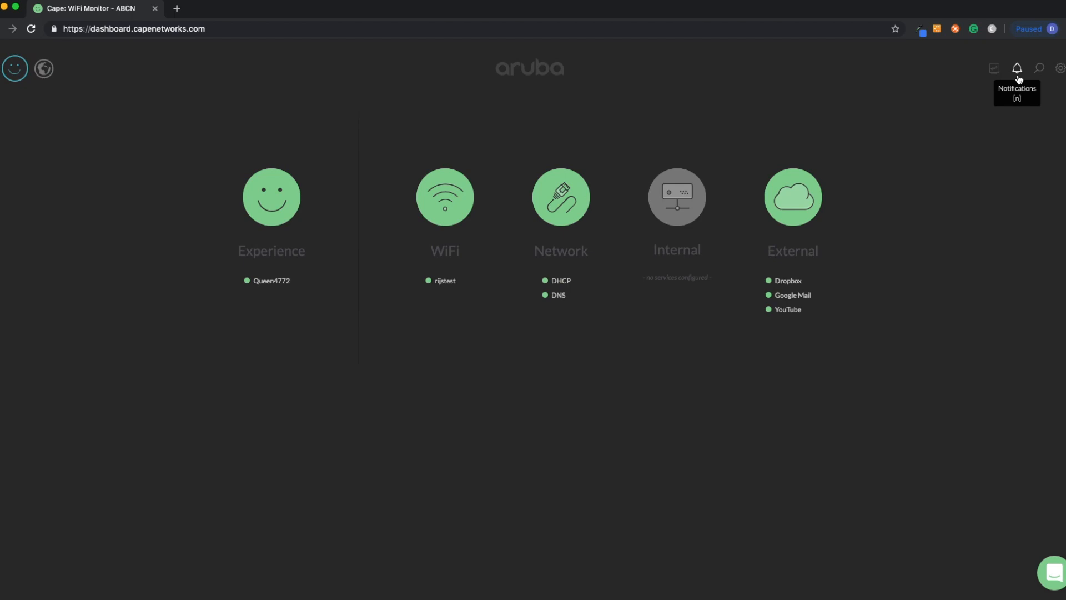
left_click(1039, 72)
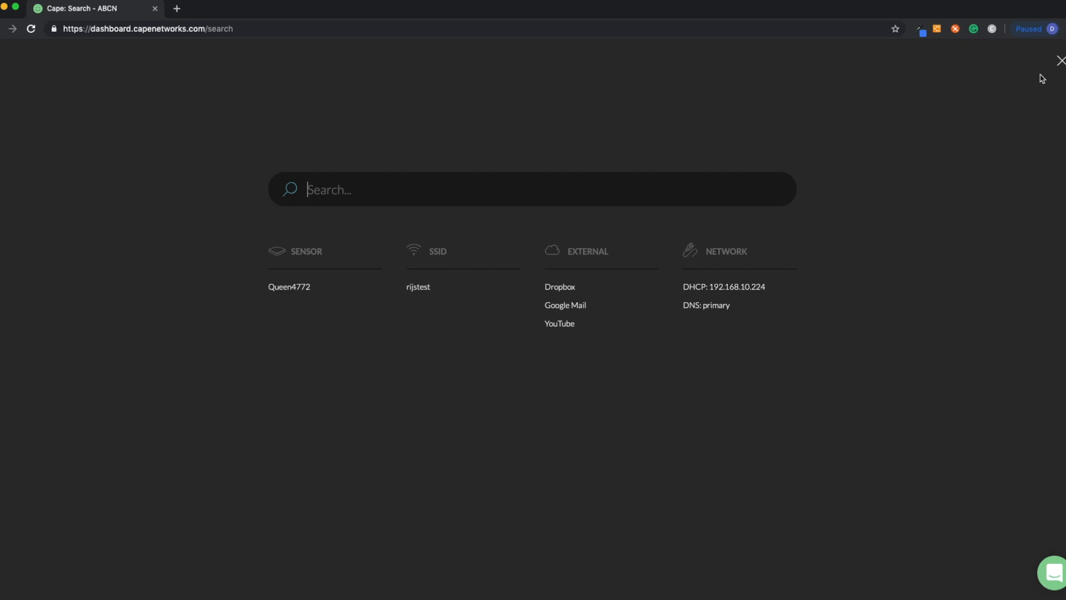
type("drop")
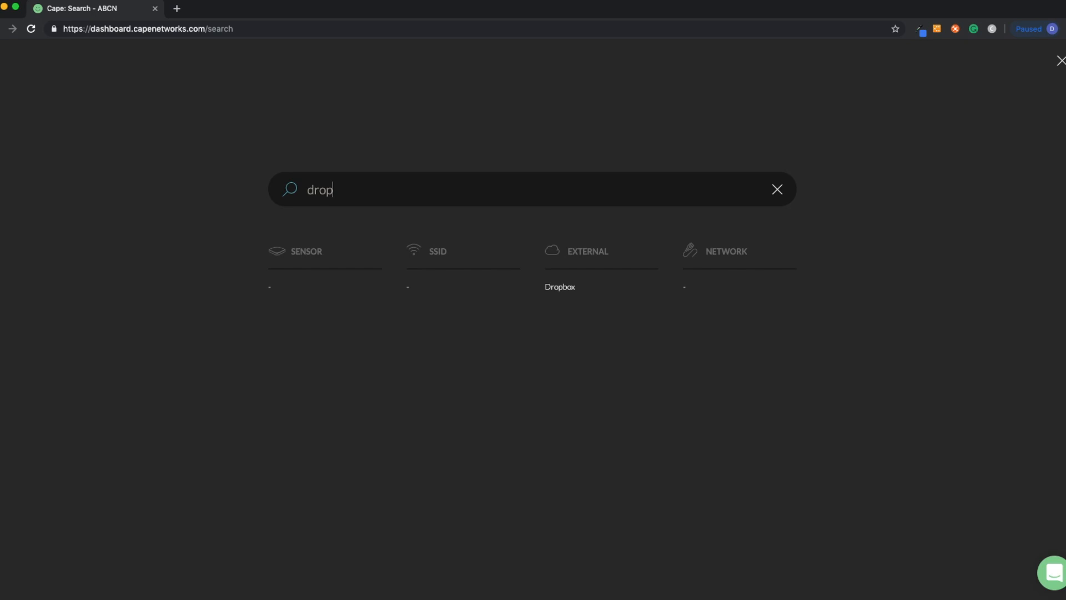
key("BackSpace")
key("BackSpace")
key("BackSpace")
key("BackSpace")
type("rijs")
left_click(419, 289)
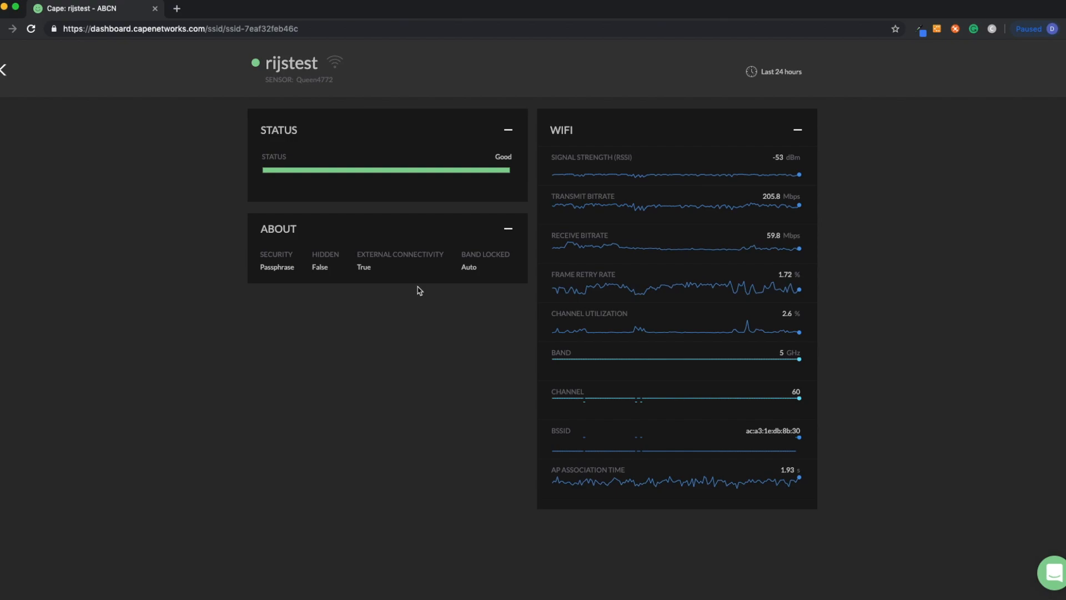
Go back, open sensor settings, edit the Queen4772 sensor, and expand its SSID configuration.
left_click(4, 69)
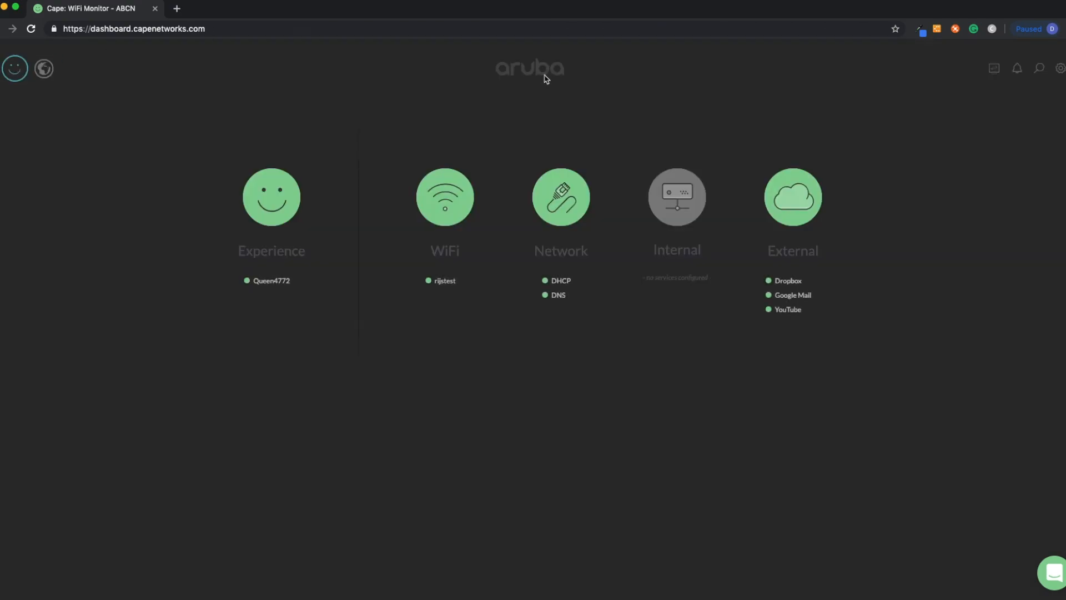
left_click(1061, 69)
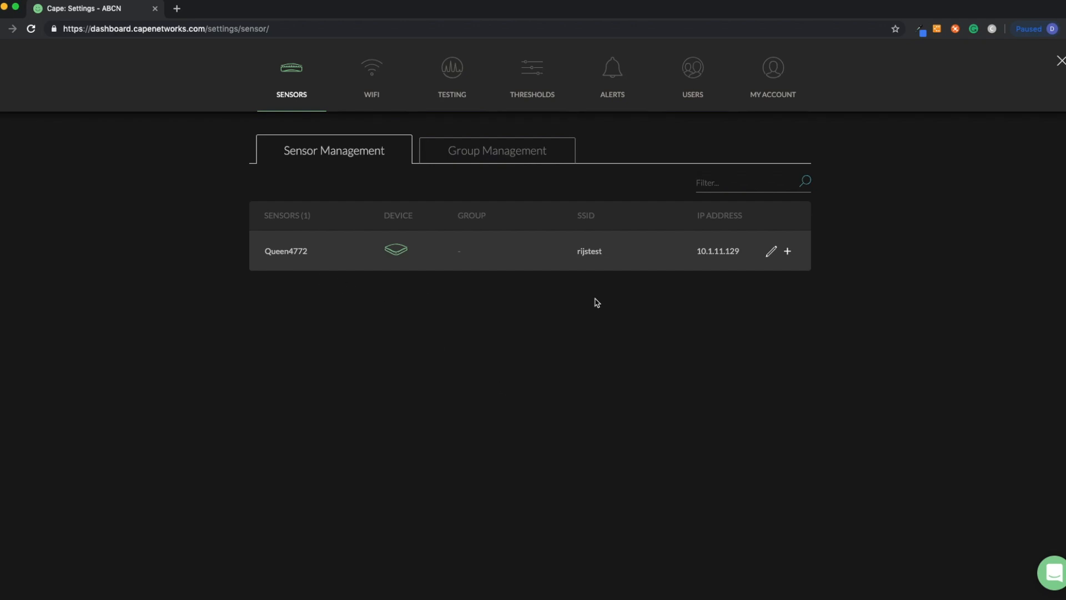
left_click(771, 253)
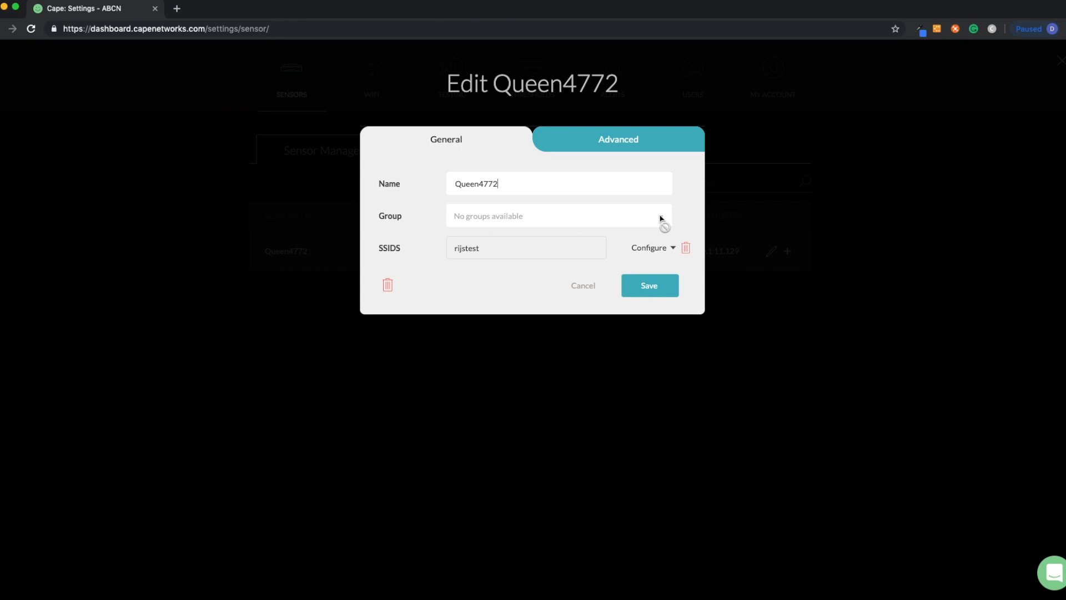
left_click(674, 250)
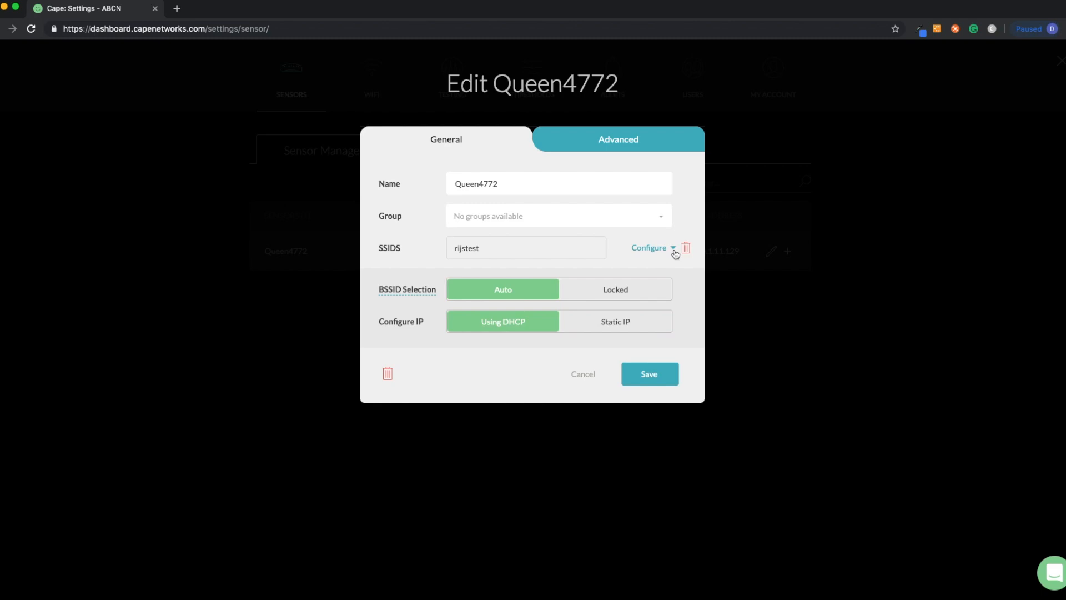
Try locking the BSSID and switching to a static IP, restoring Auto BSSID selection and Using DHCP.
left_click(630, 291)
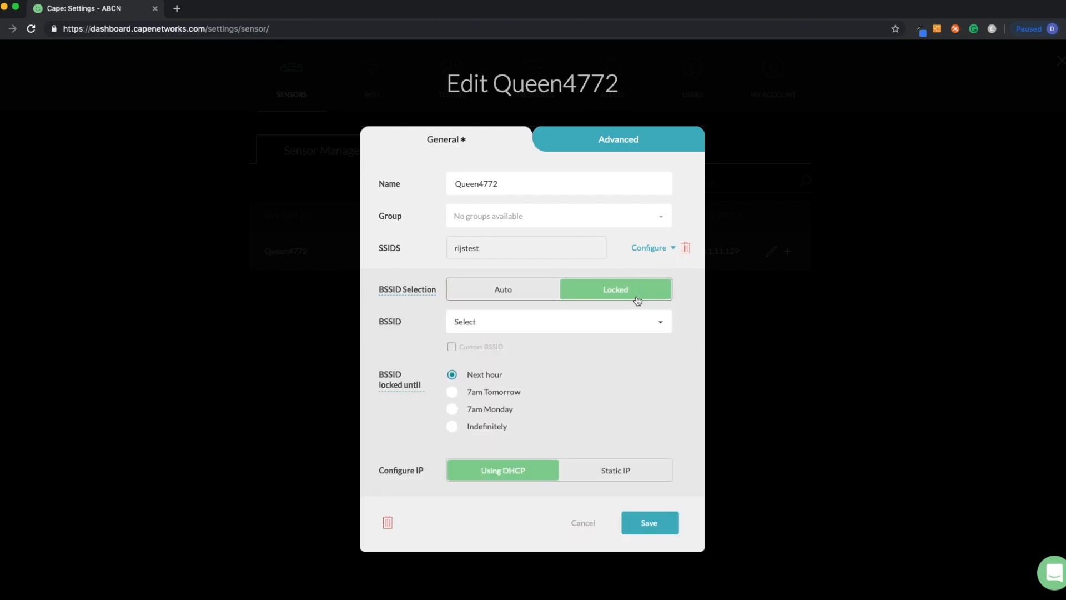
left_click(664, 328)
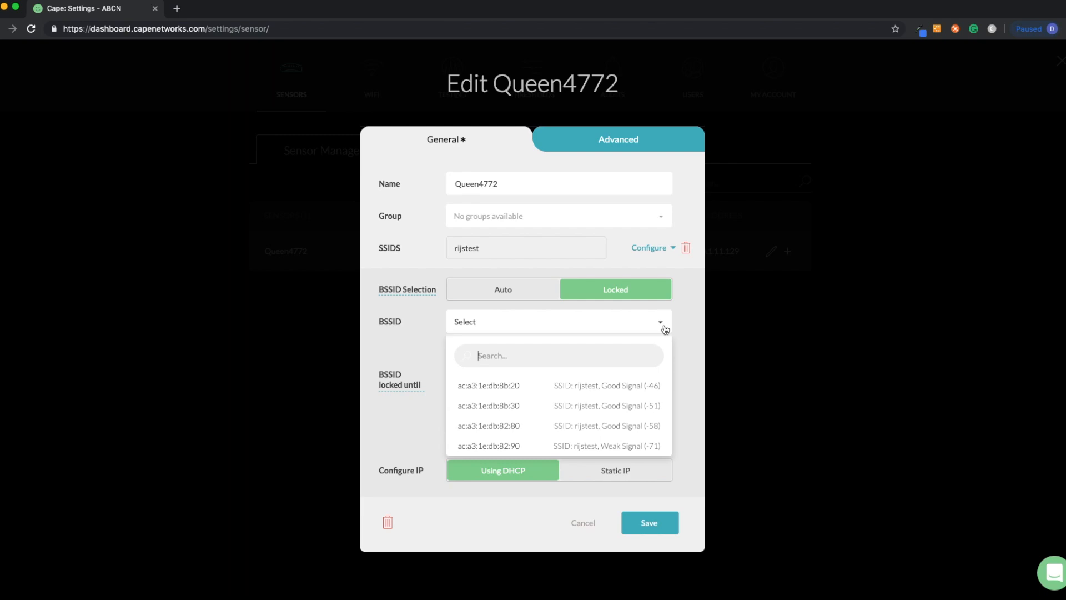
left_click(684, 324)
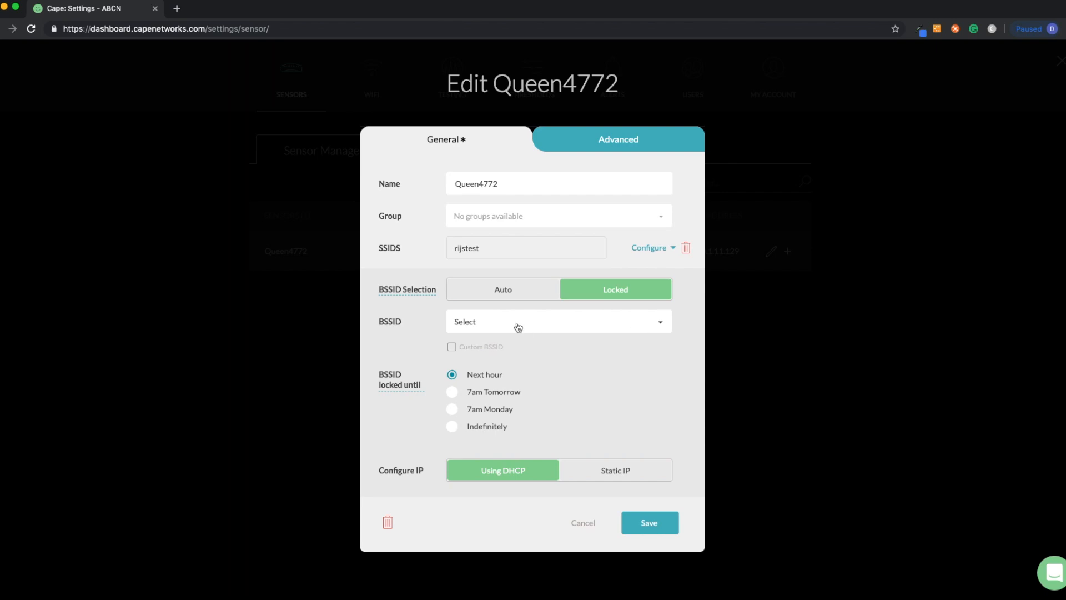
left_click(507, 298)
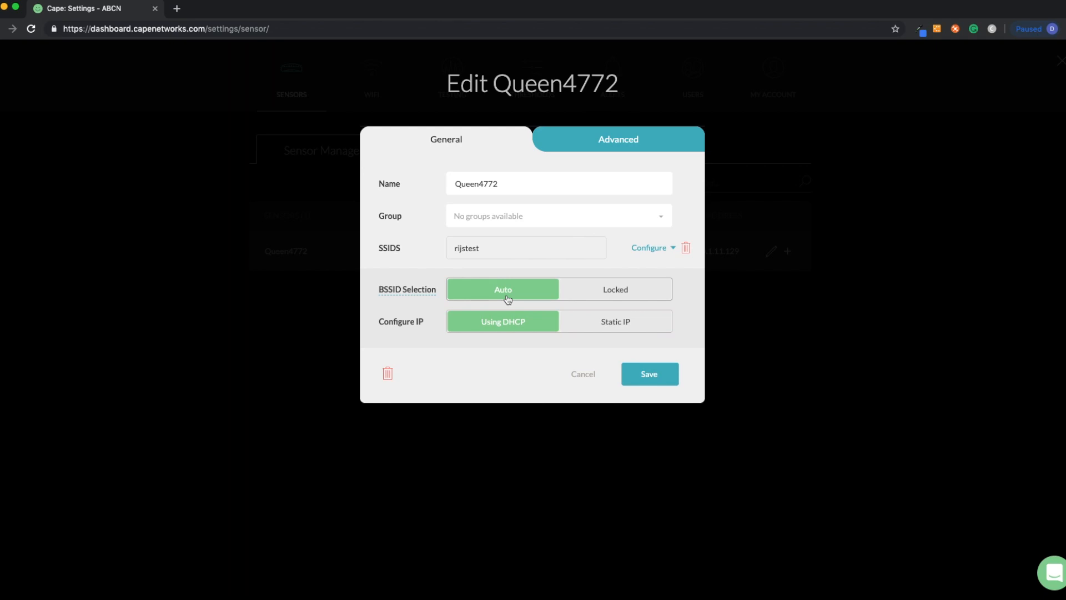
left_click(597, 327)
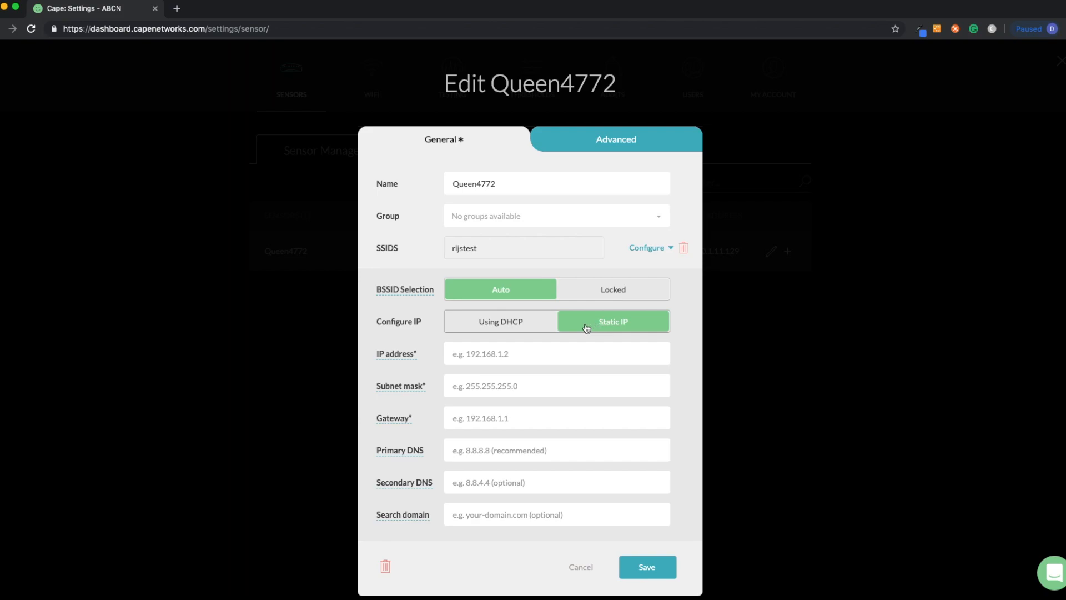
left_click(529, 327)
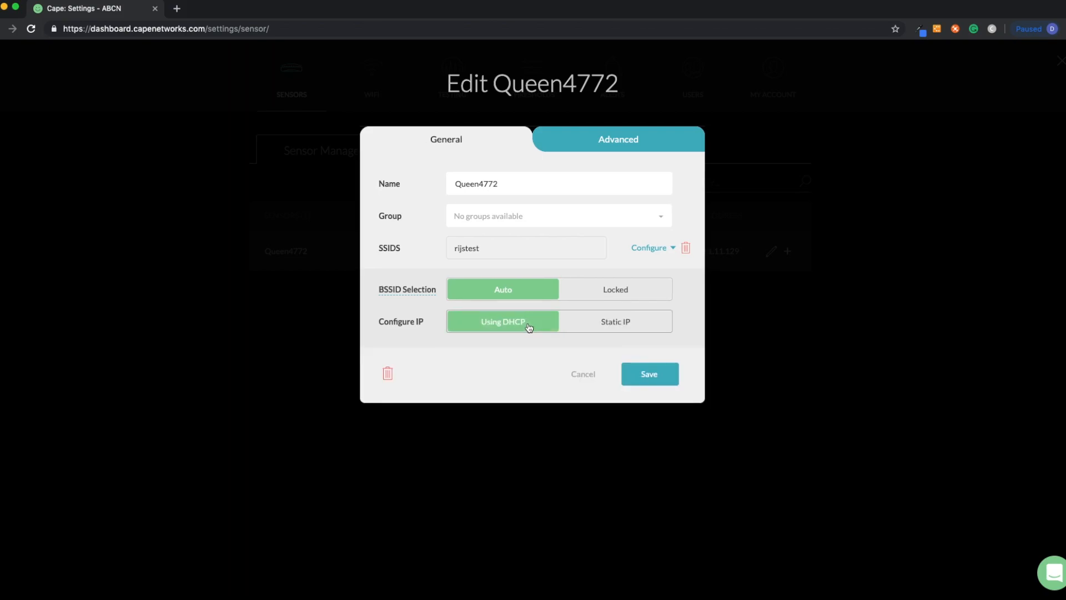
Try enabling WiFi Explorer on the advanced settings, disable it again, and cancel the sensor edit.
left_click(595, 143)
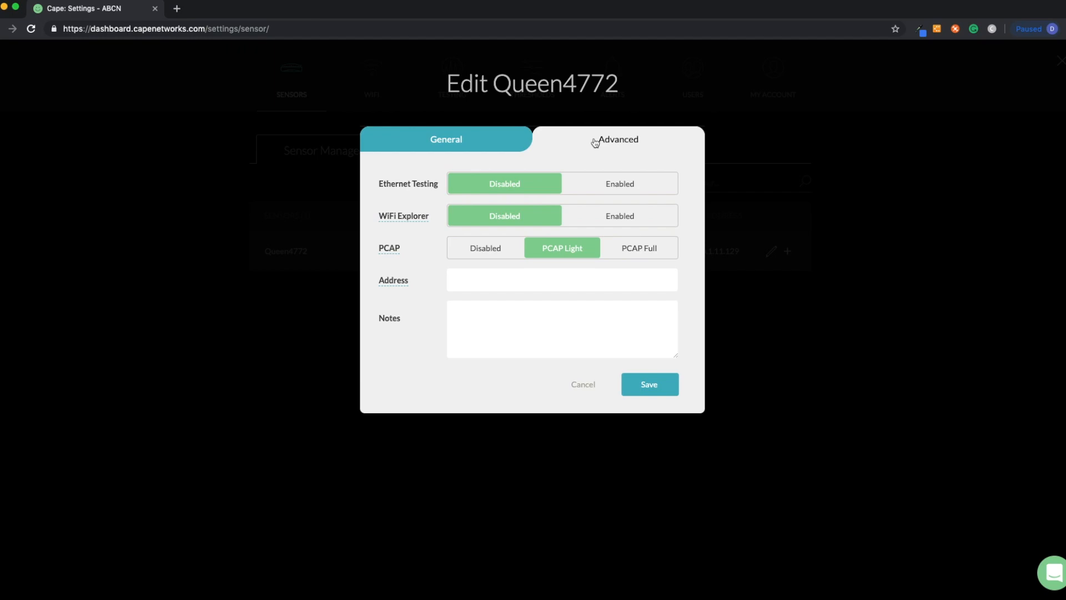
left_click(627, 223)
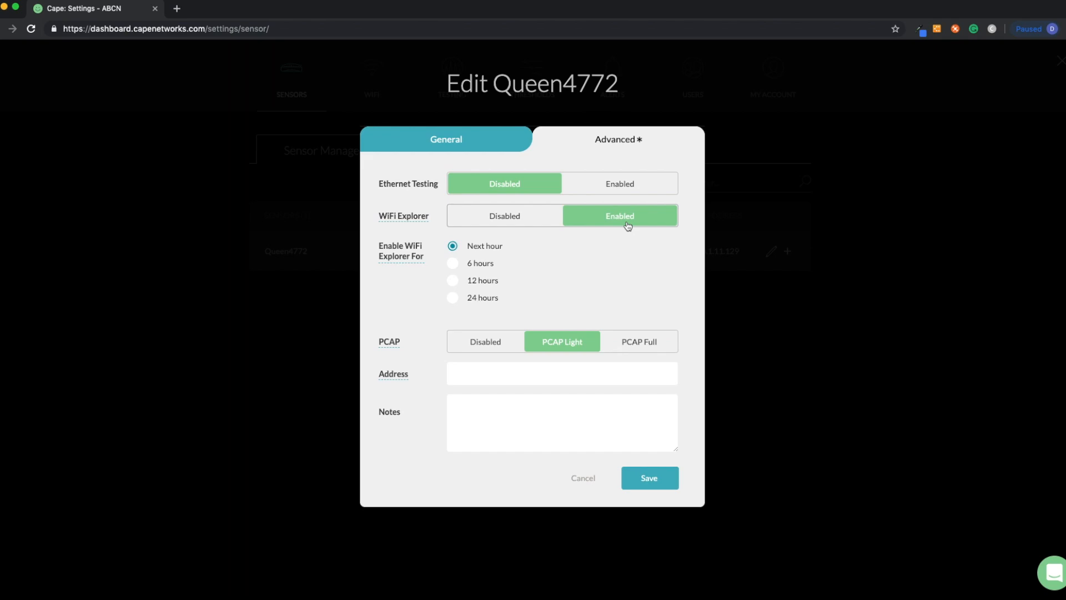
left_click(535, 219)
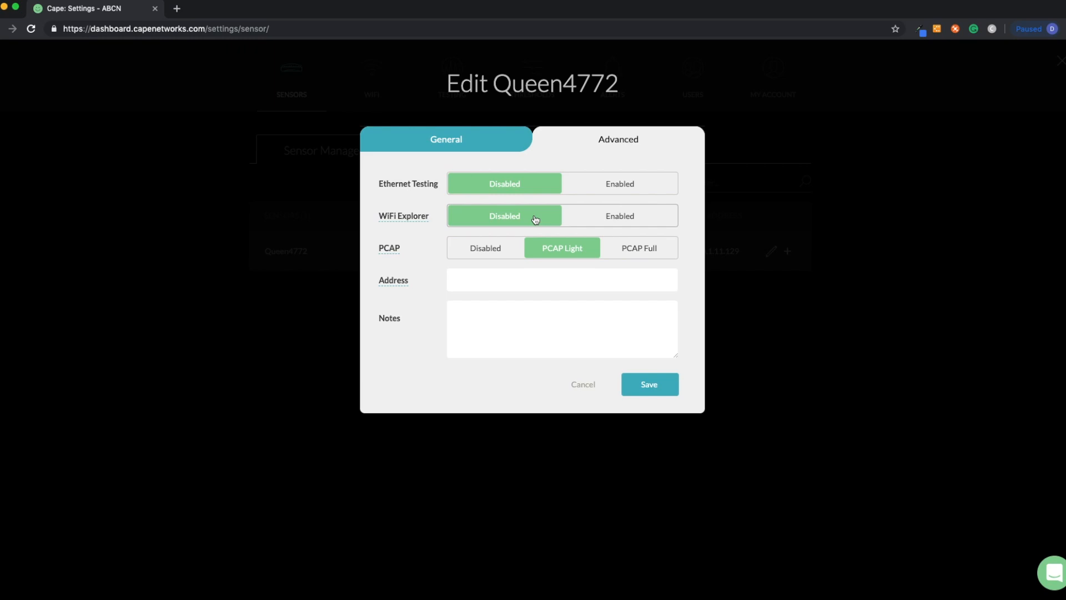
left_click(584, 384)
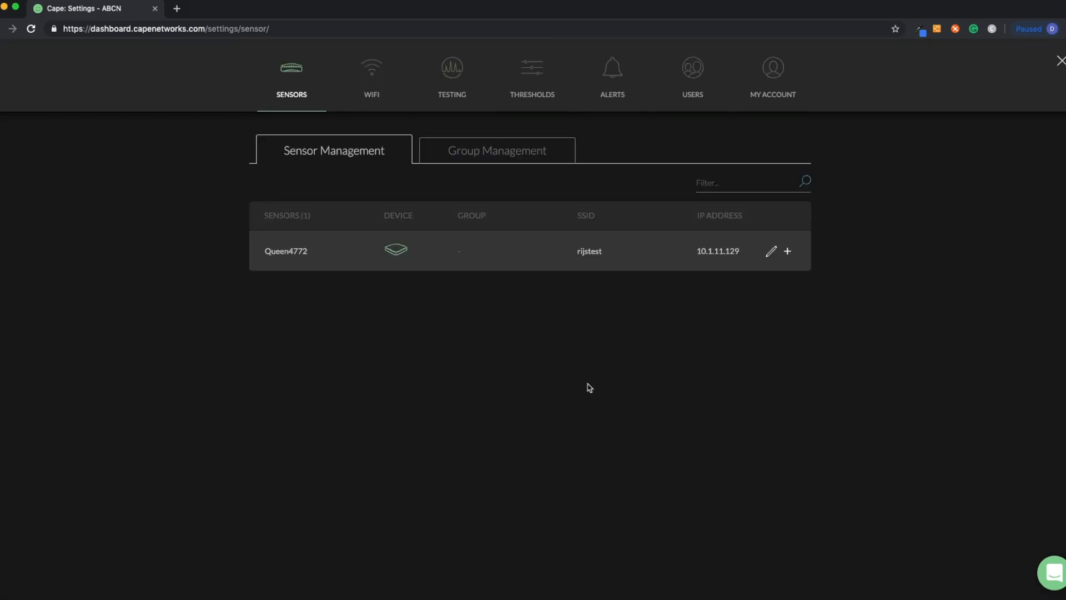
Browse the Group Management, Testing, and Sensors settings pages.
left_click(505, 162)
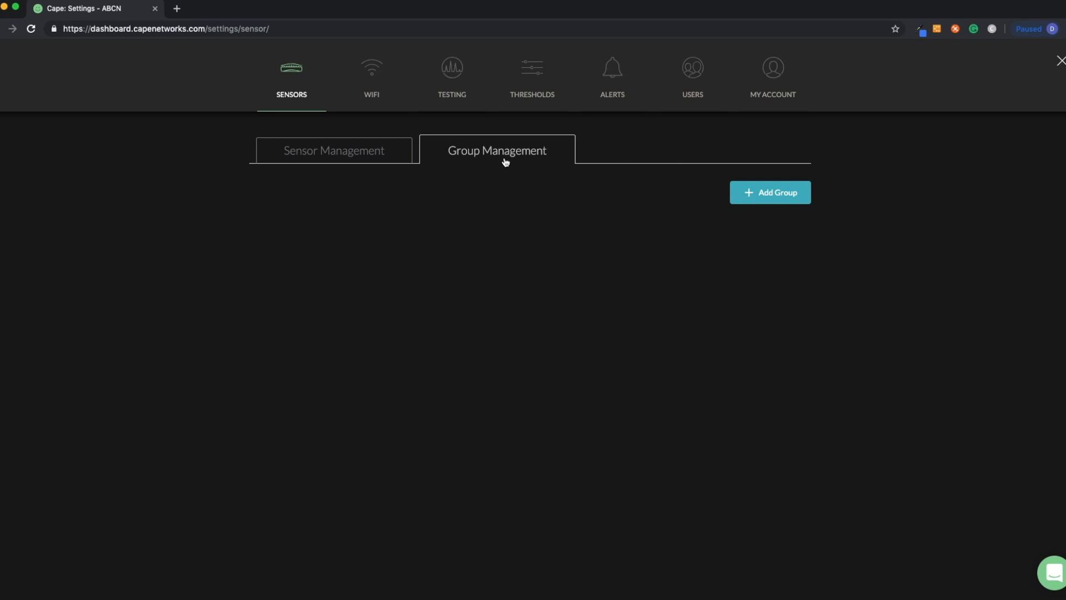
left_click(449, 77)
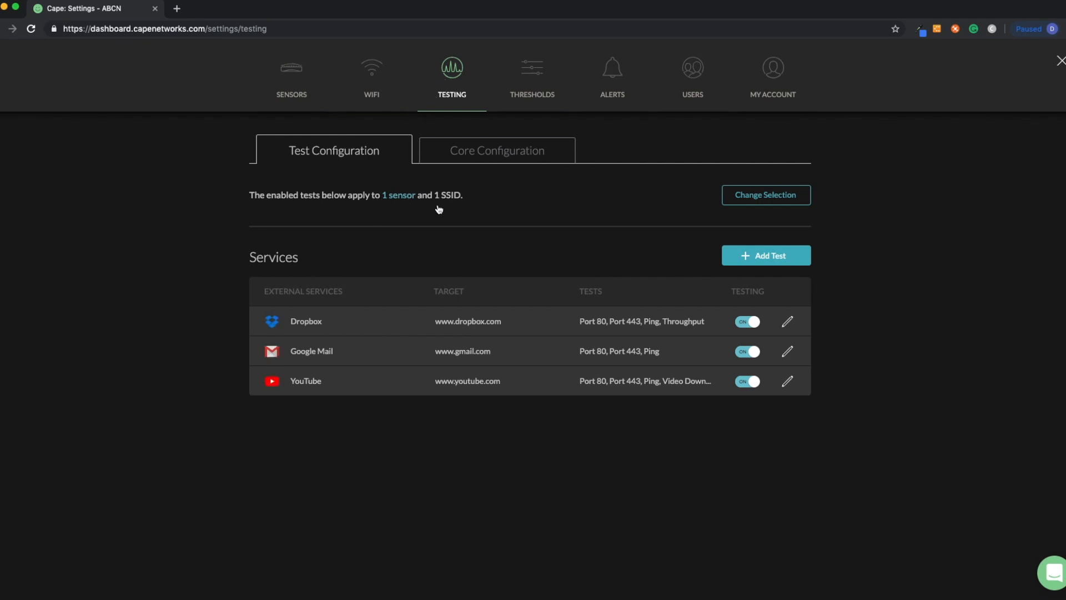
left_click(288, 90)
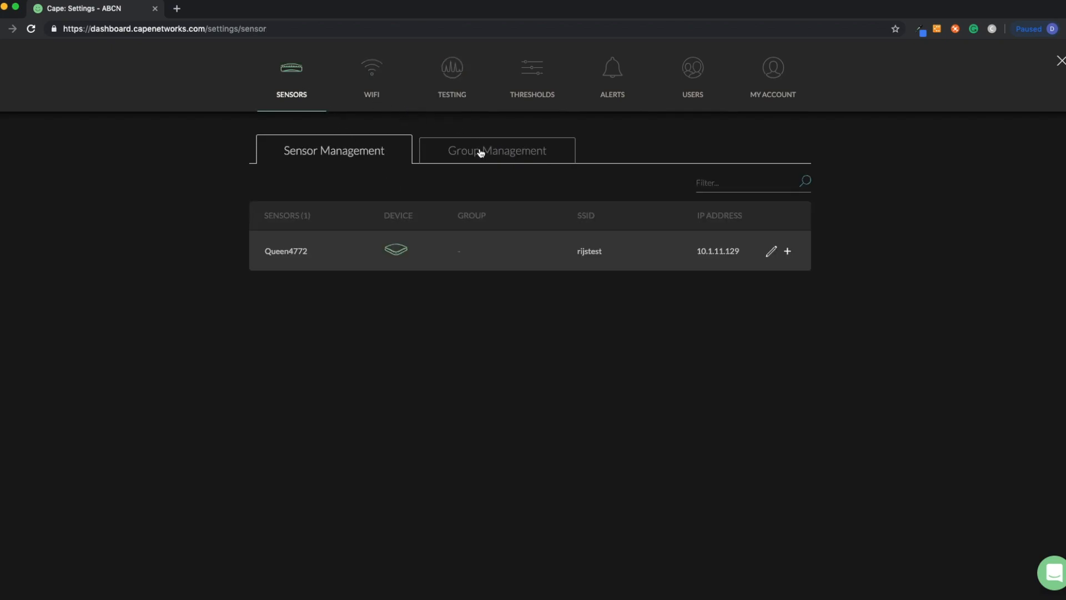
Create a sensor group named ABCN with alias ABC, add the Queen4772 sensor to it, and save.
left_click(481, 152)
left_click(791, 193)
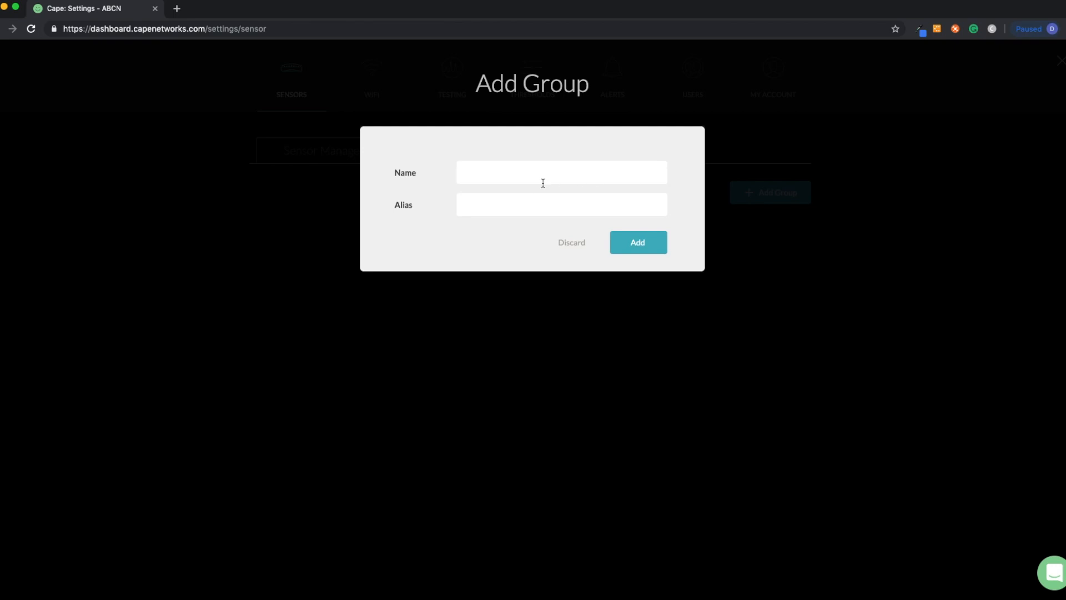
left_click(530, 178)
type("ABCN")
type("ABC")
left_click(651, 255)
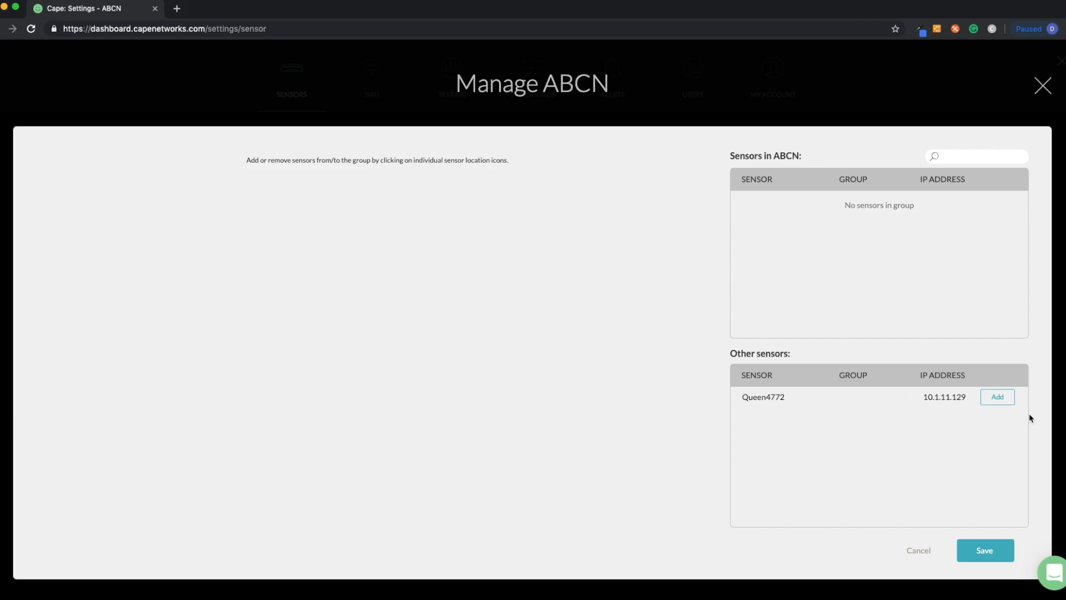
left_click(999, 398)
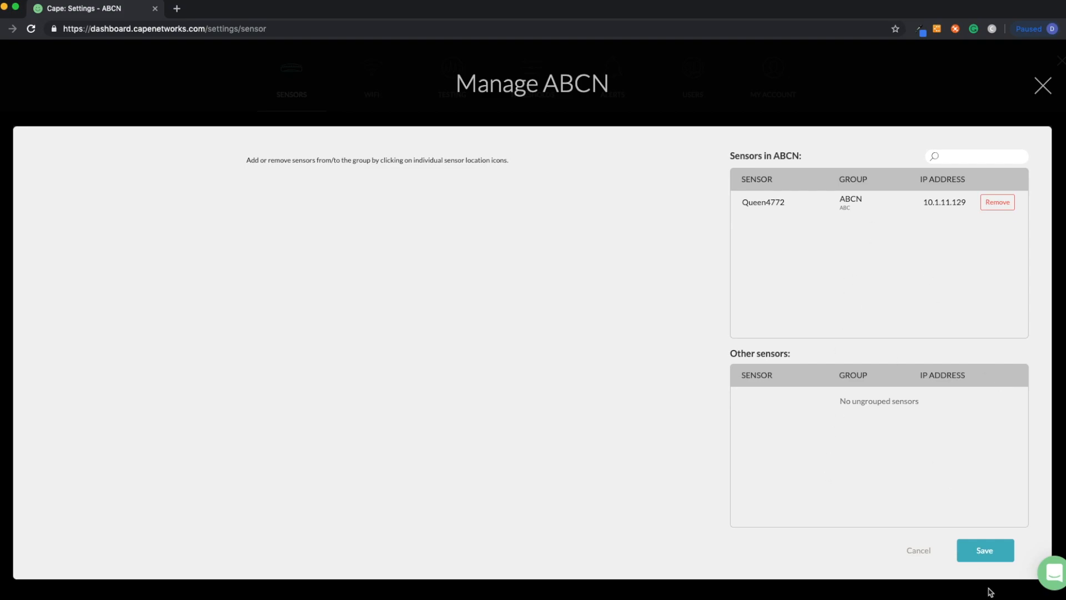
left_click(987, 553)
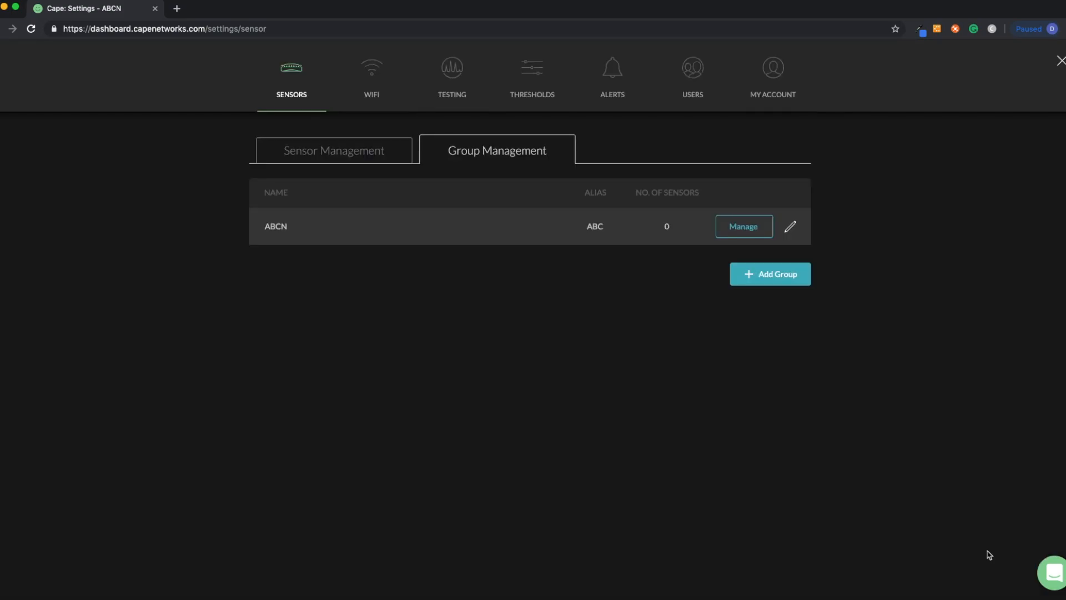
Review the ABCN group's manage and edit dialogs without changes, returning to Sensor Management.
left_click(740, 223)
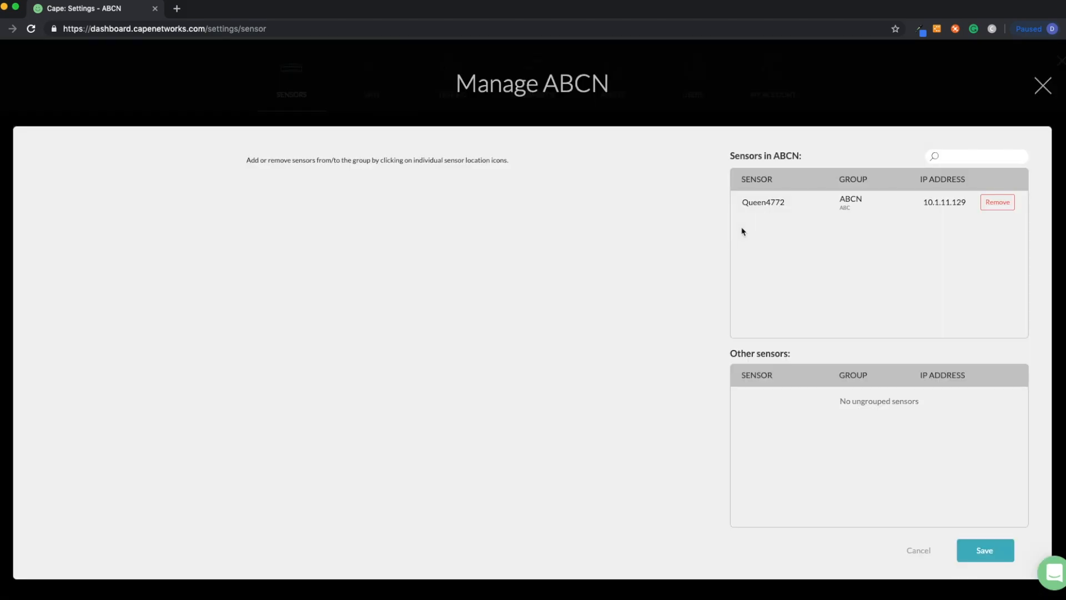
left_click(919, 549)
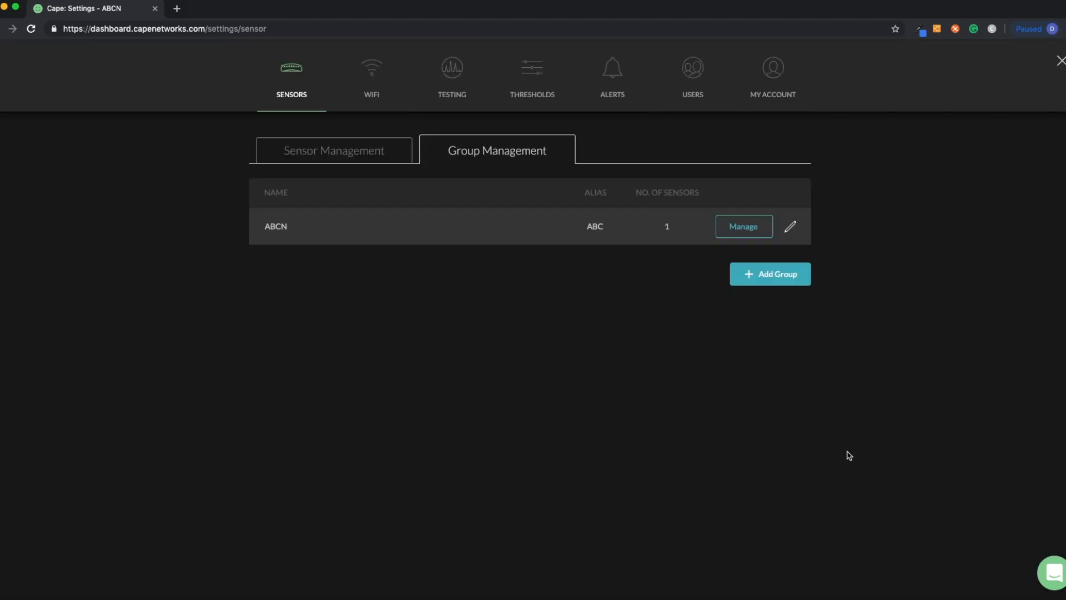
left_click(790, 237)
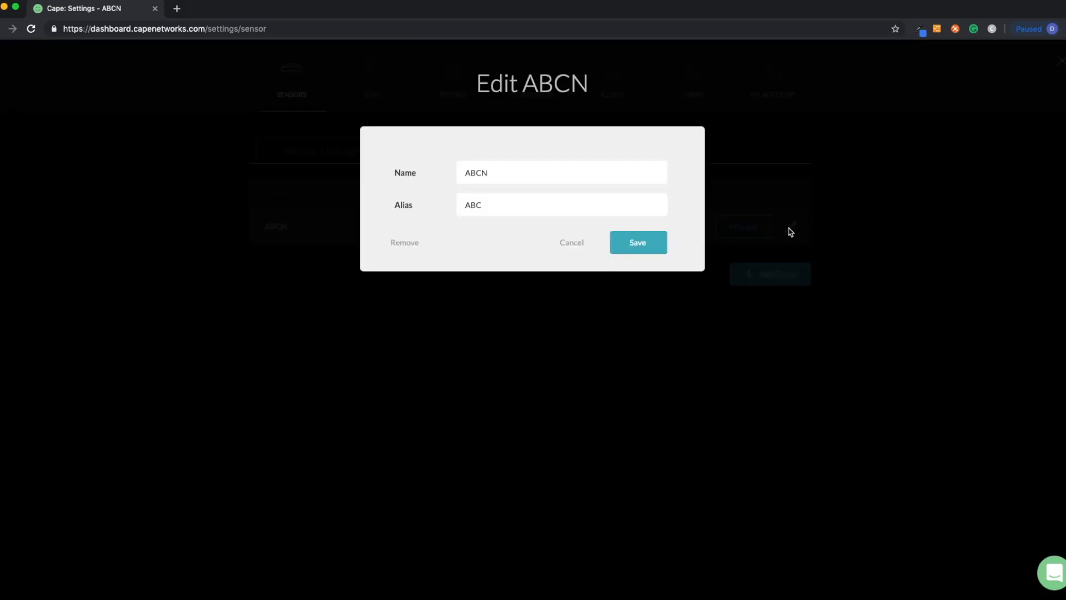
left_click(573, 241)
left_click(373, 158)
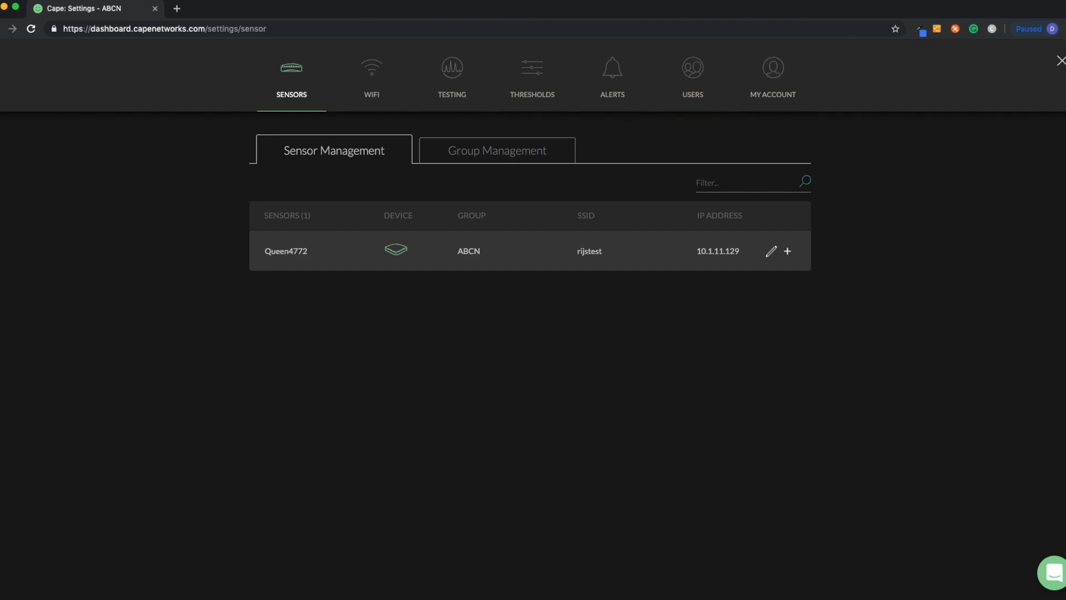
Close settings to the dashboard, reopen settings, and browse the WiFi and Testing pages.
left_click(1061, 61)
mouse_move(250, 291)
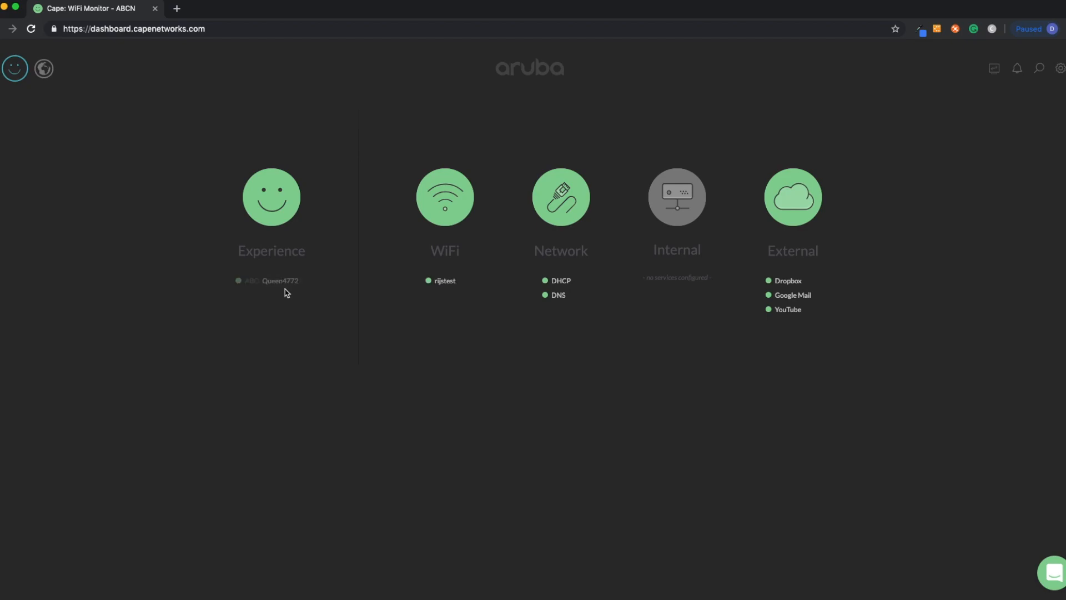
left_click(1060, 68)
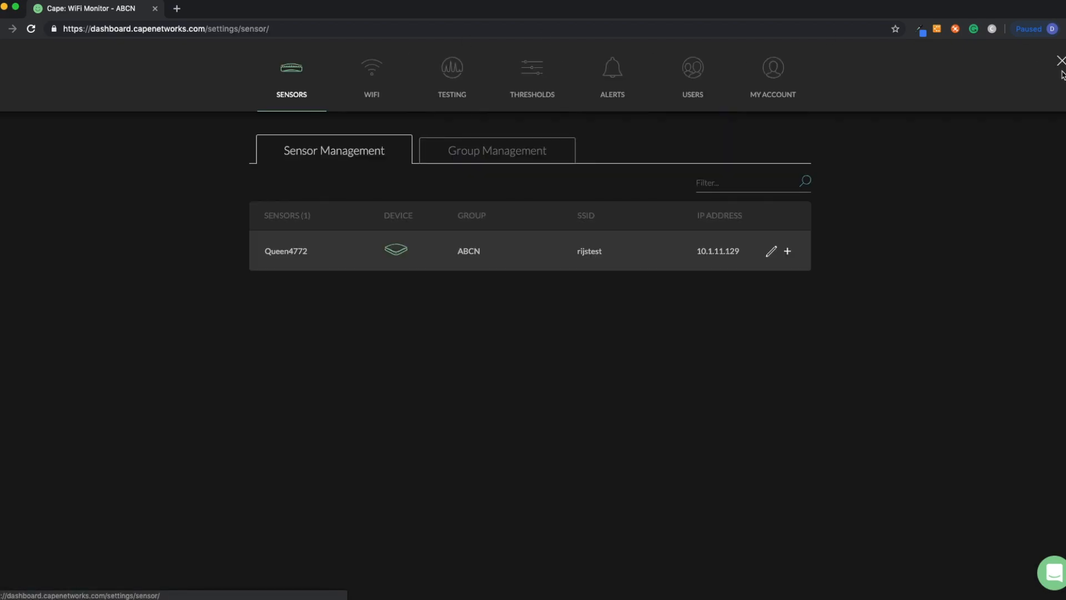
left_click(377, 84)
left_click(450, 80)
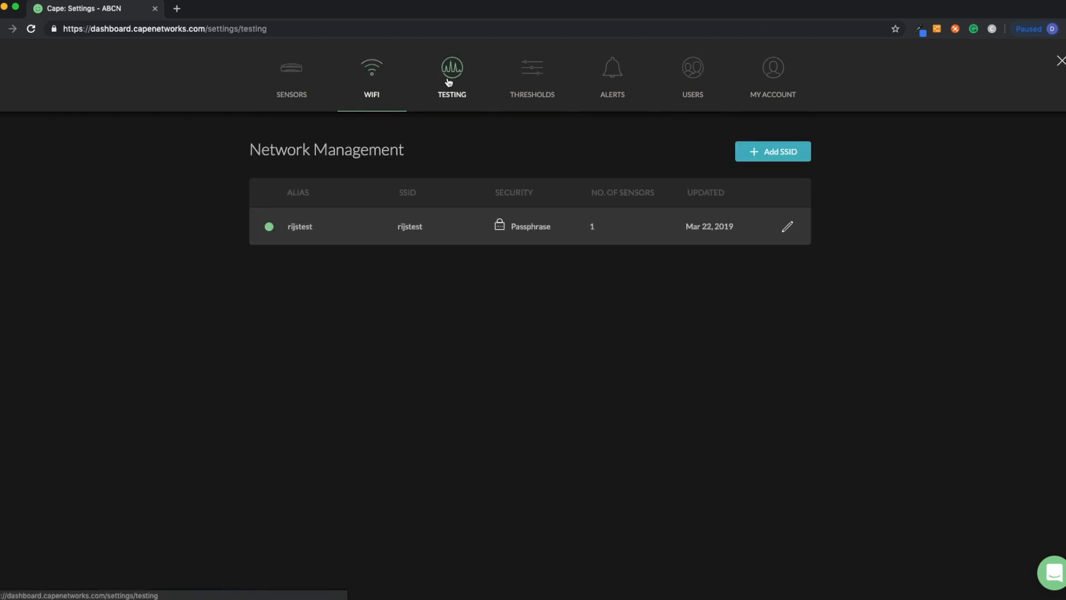
left_click(753, 195)
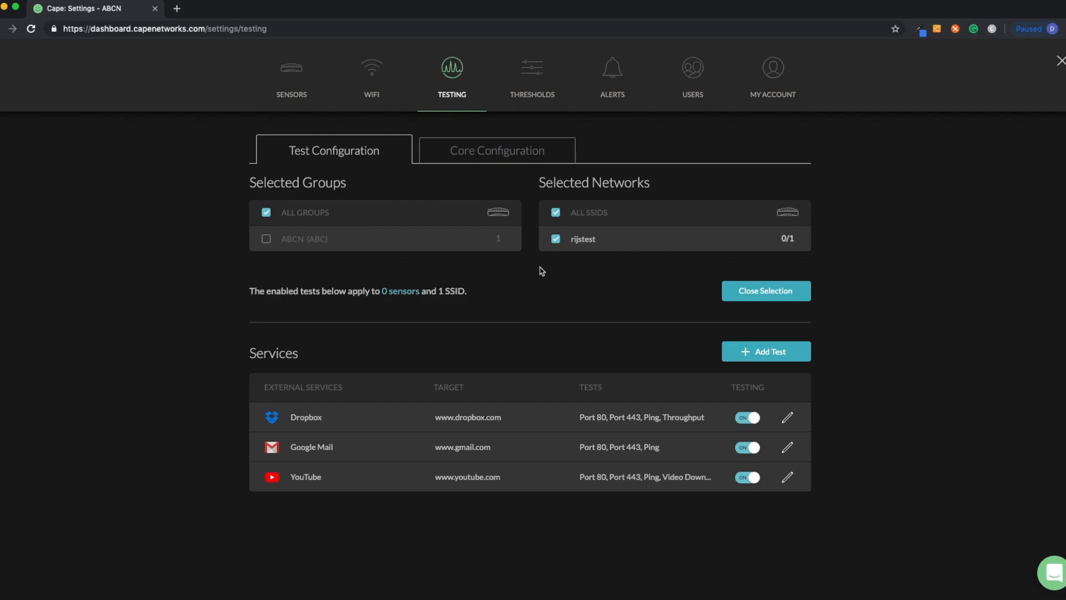
Try switching the rijstest SSID's security to Enterprise and toggling HTTP and HTTPS proxies in Advanced, then cancel.
left_click(371, 74)
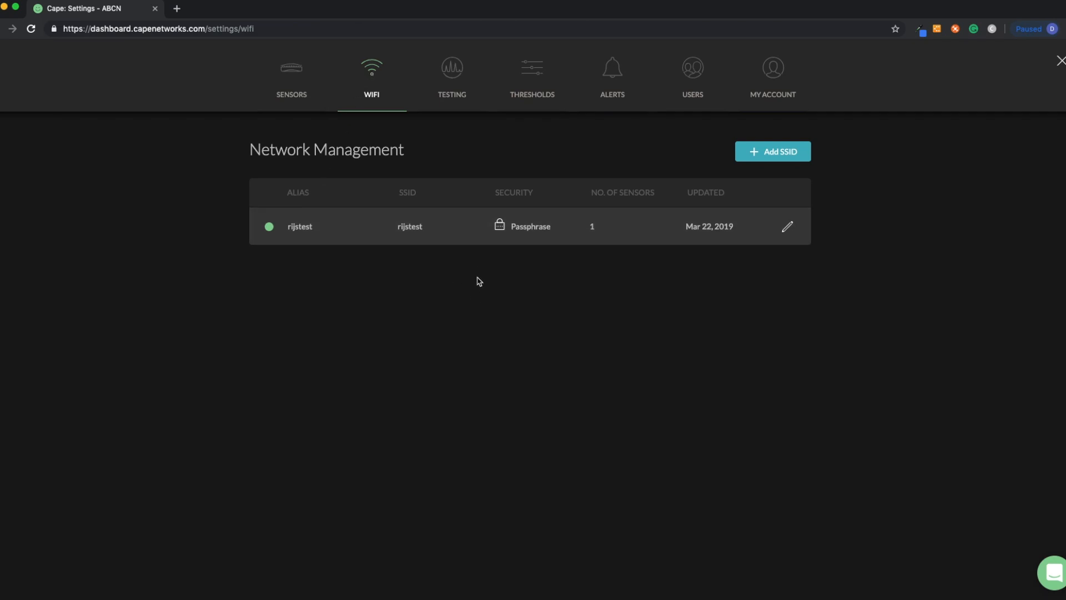
left_click(787, 226)
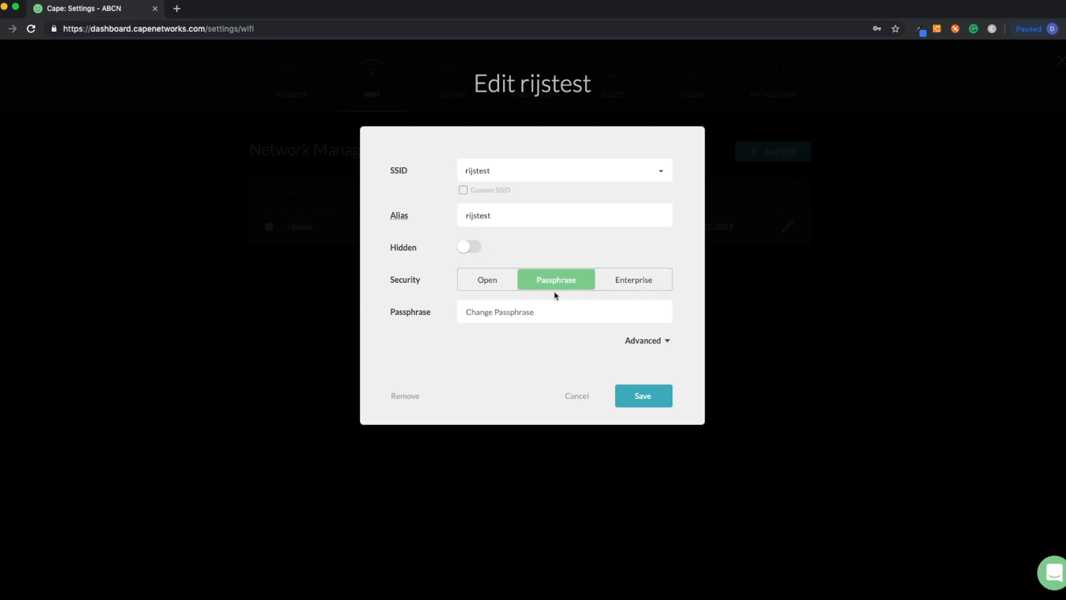
left_click(636, 281)
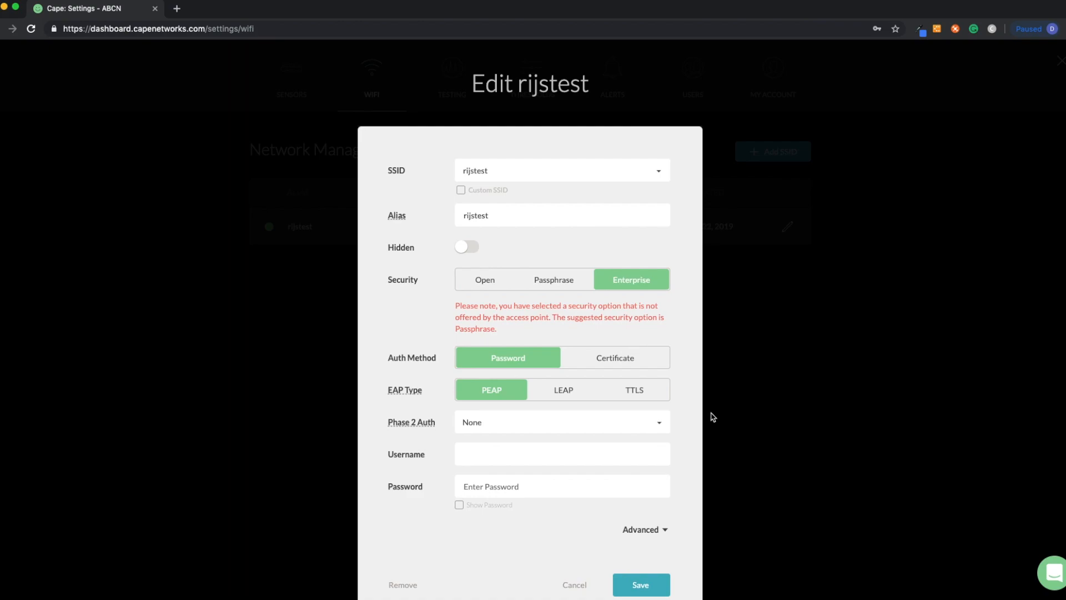
left_click(666, 535)
scroll(673, 533, "down", 3)
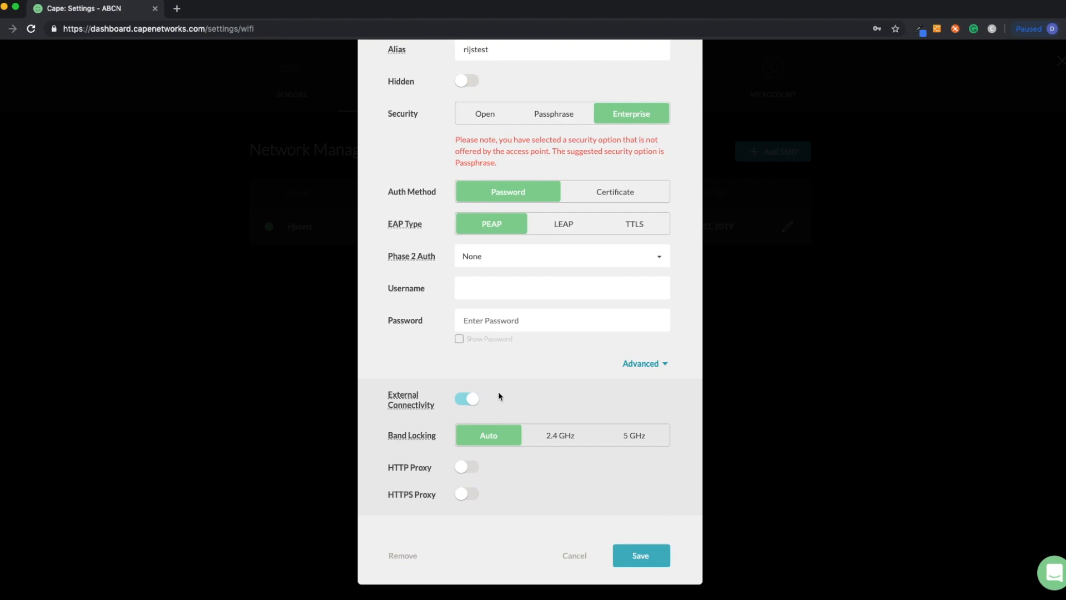
left_click(464, 466)
left_click(475, 468)
left_click(472, 494)
left_click(472, 495)
left_click(664, 365)
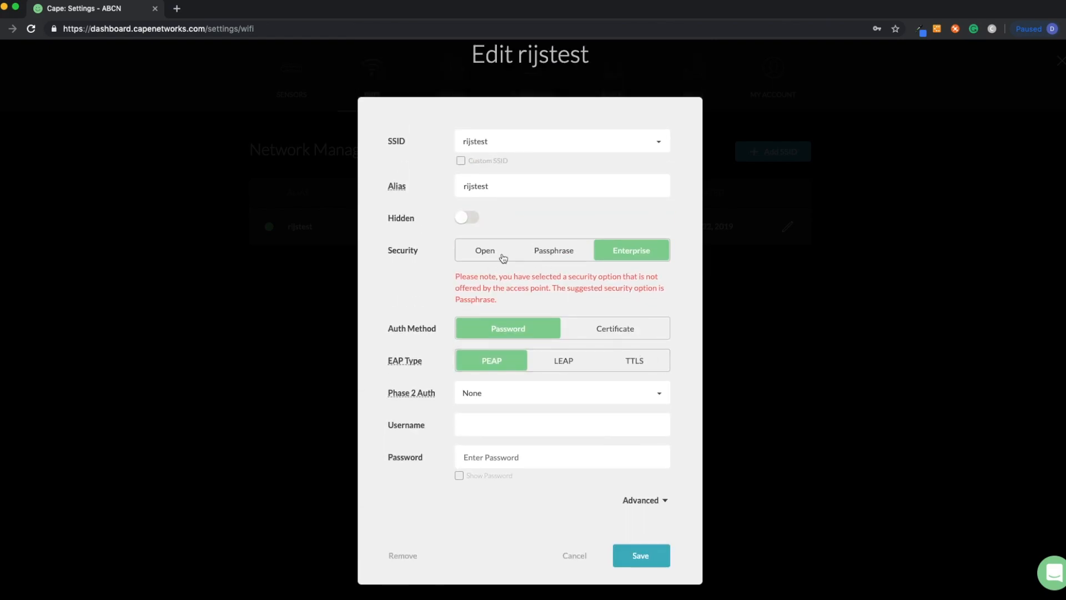
left_click(575, 556)
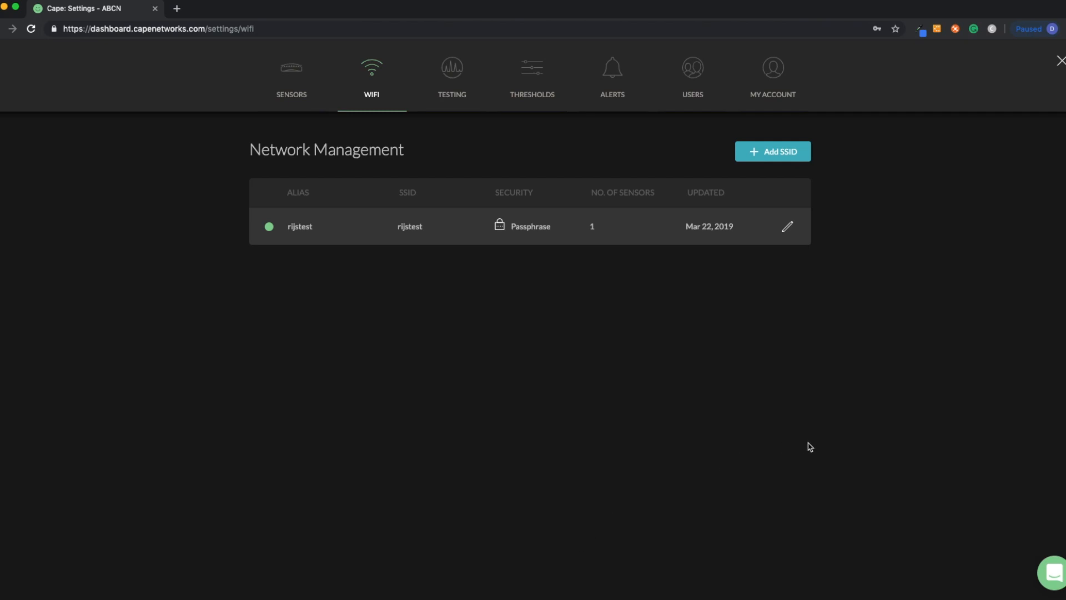
Preview the Add SSID dialog, then view the Testing page's Core Configuration and Test Configuration tabs.
left_click(769, 160)
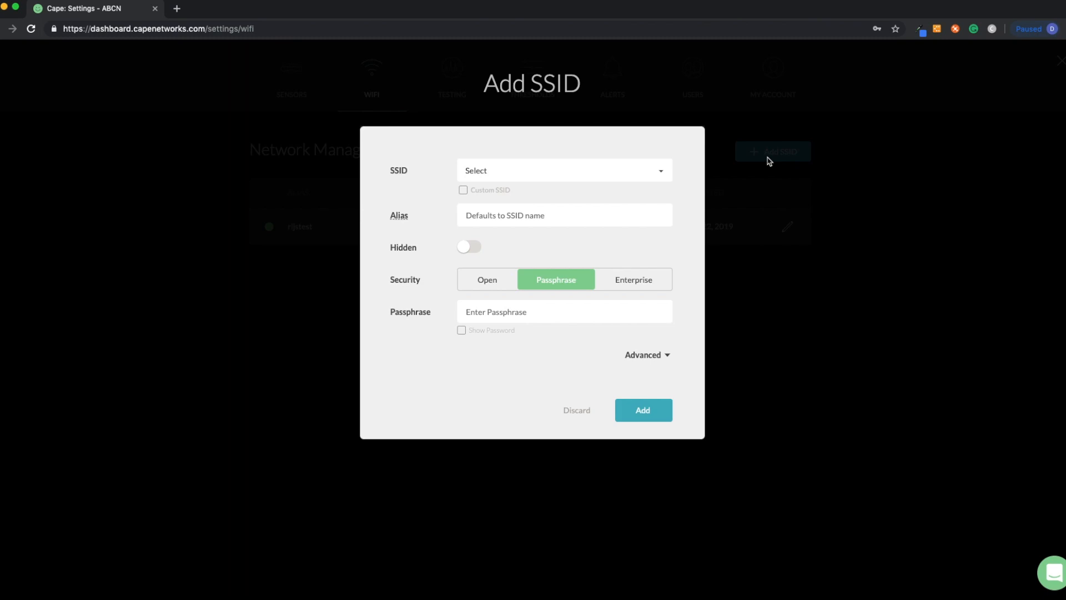
left_click(577, 410)
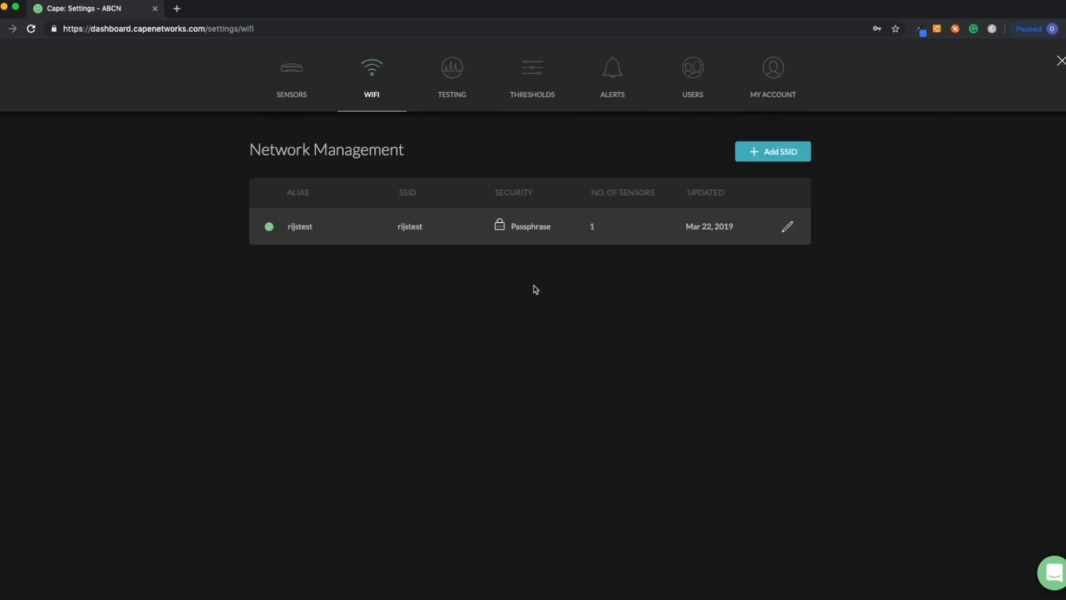
left_click(454, 90)
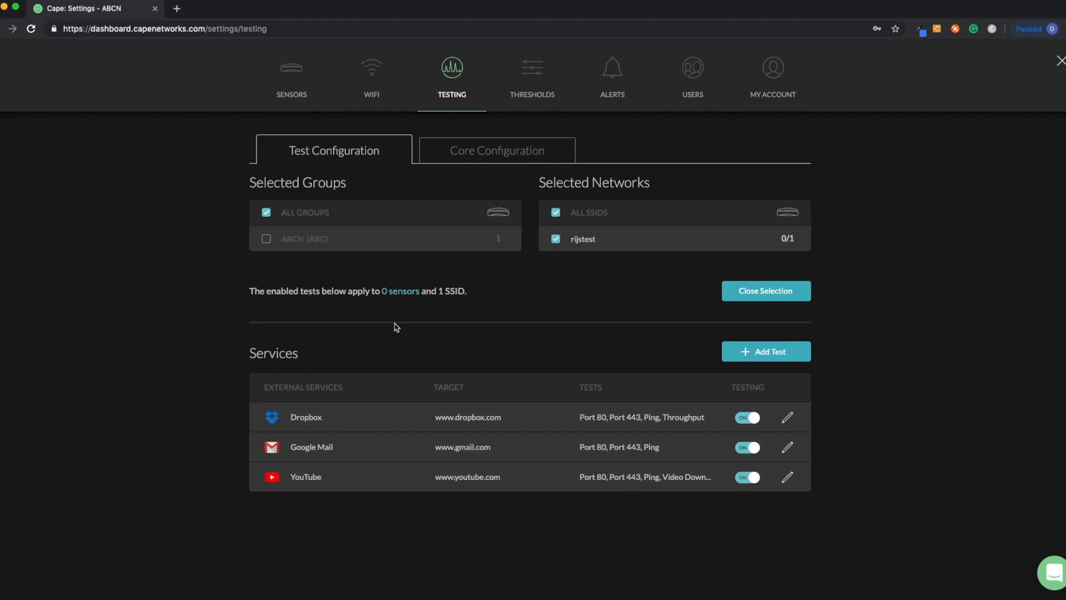
left_click(504, 153)
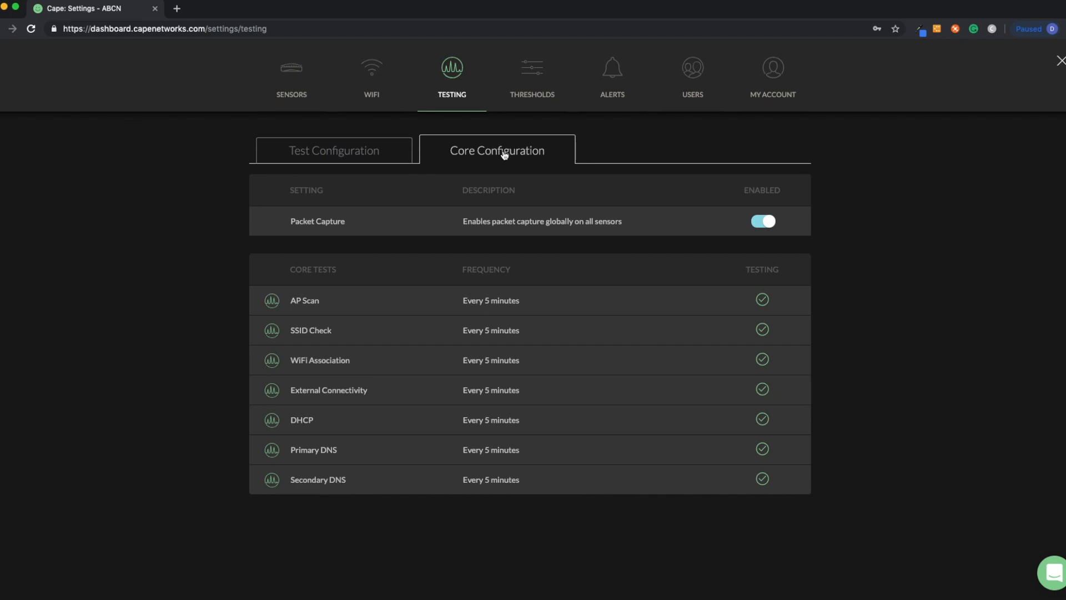
left_click(356, 153)
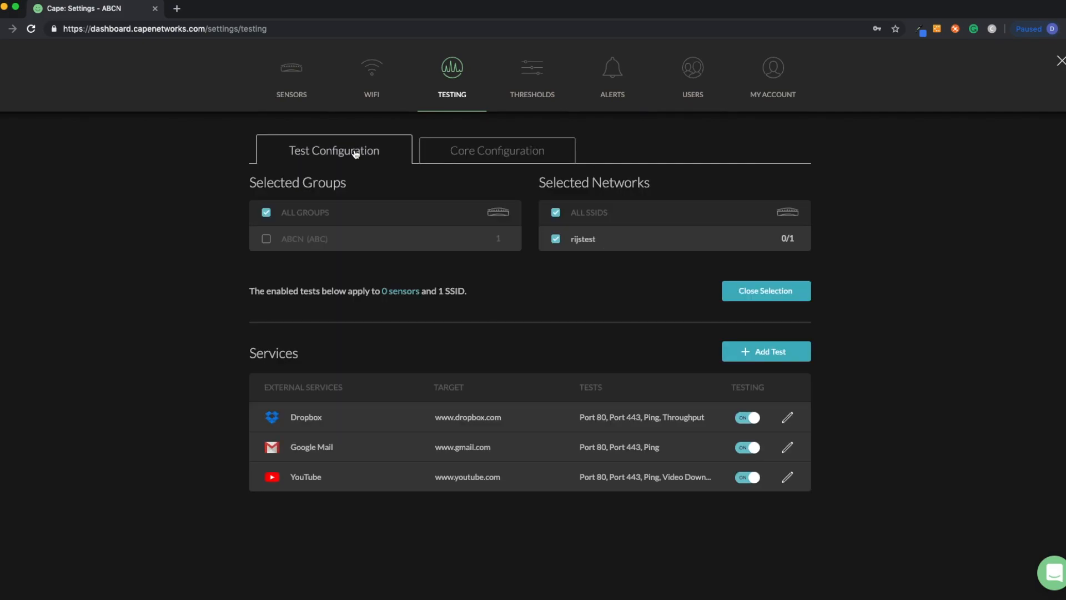
Try adding an External predefined test, browse the template list, and discard the dialog.
left_click(748, 352)
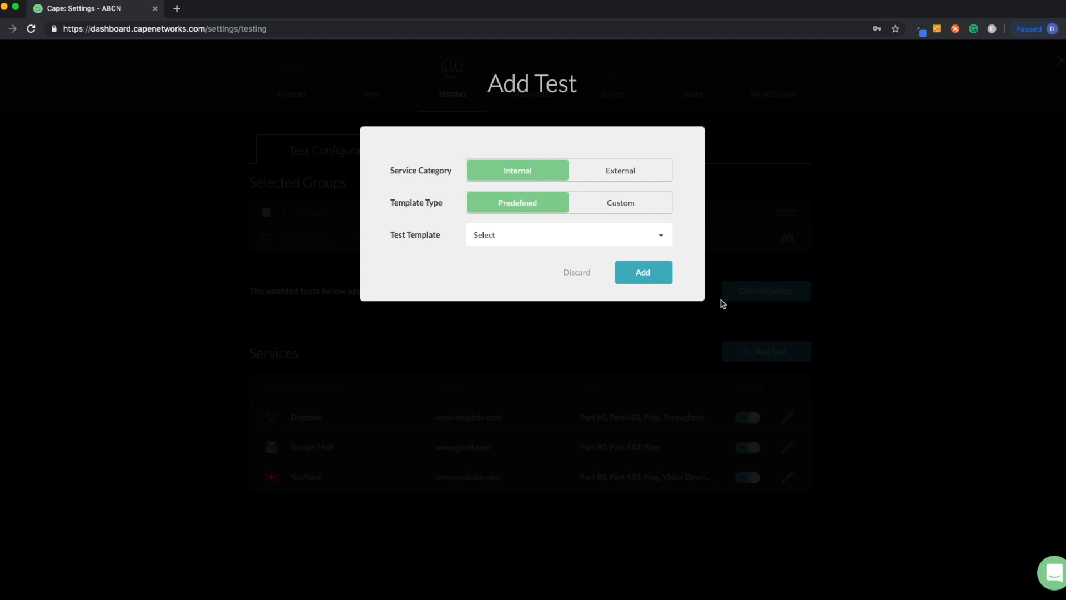
left_click(634, 177)
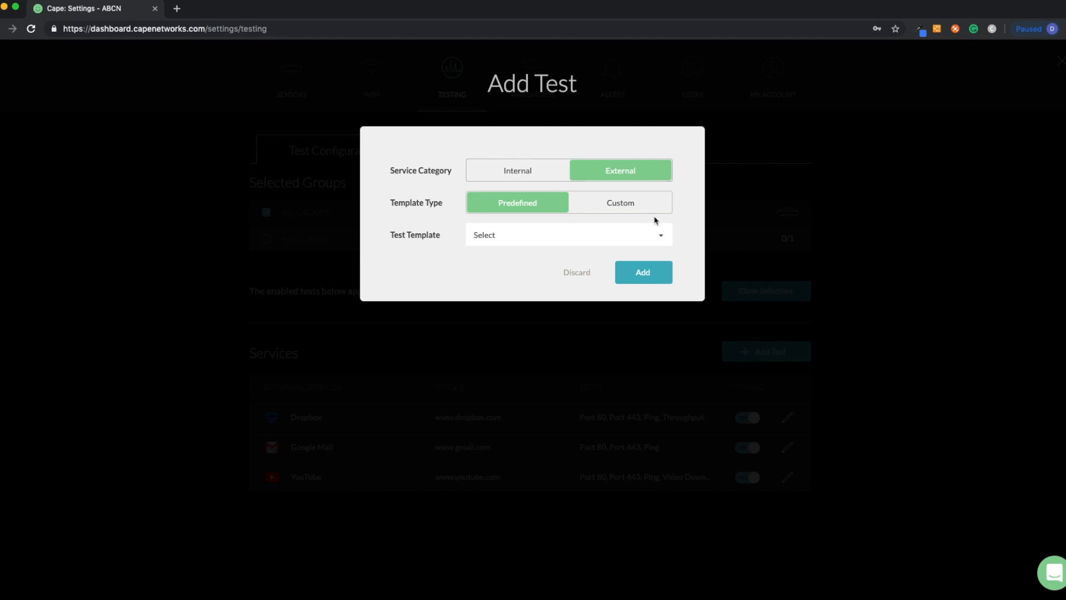
left_click(662, 237)
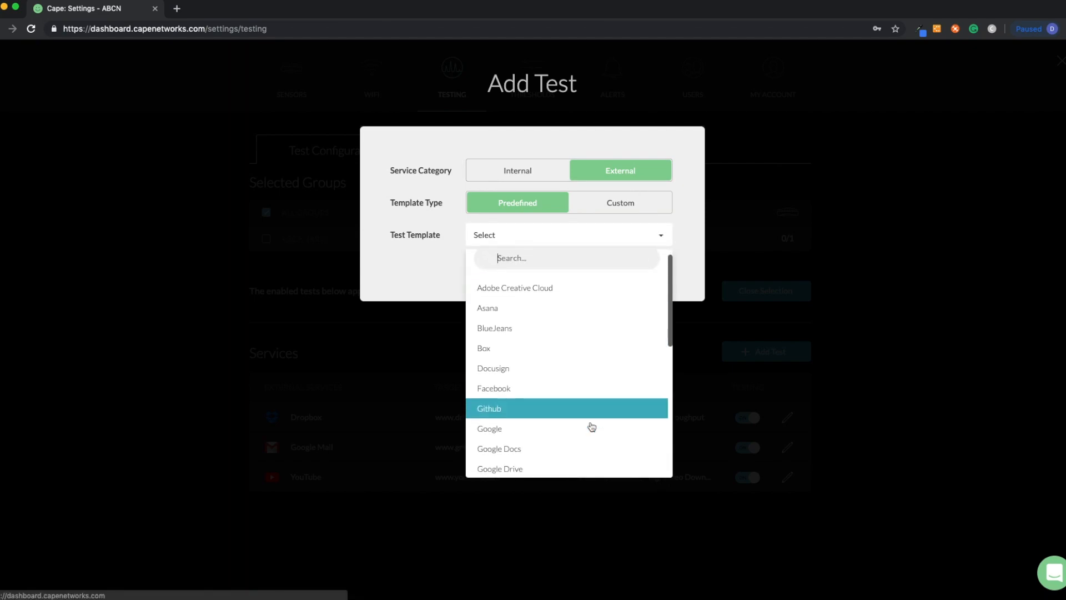
scroll(591, 425, "down", 5)
scroll(590, 426, "down", 2)
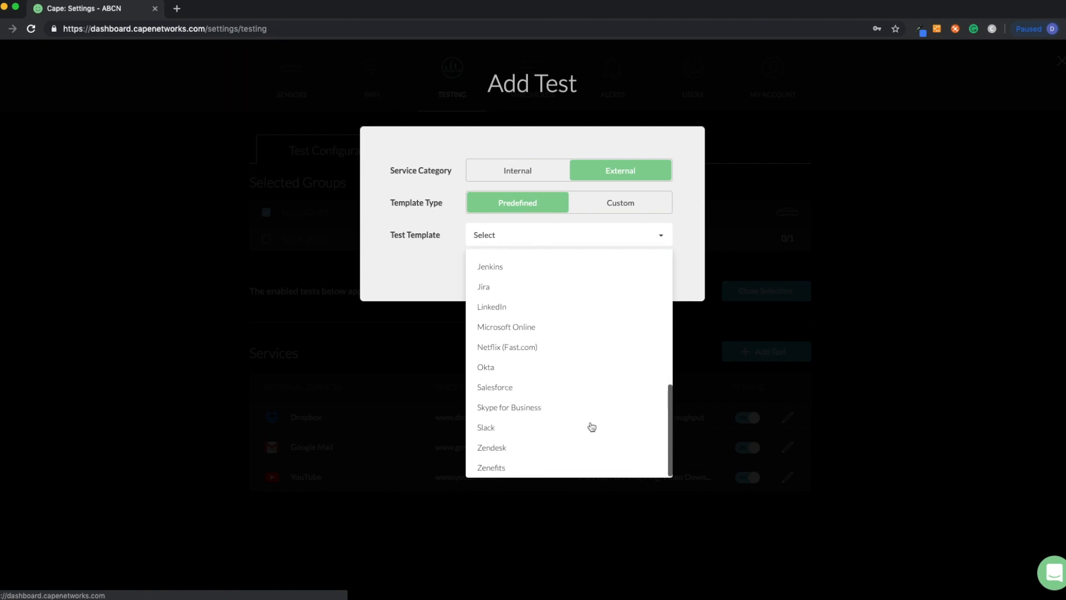
left_click(686, 223)
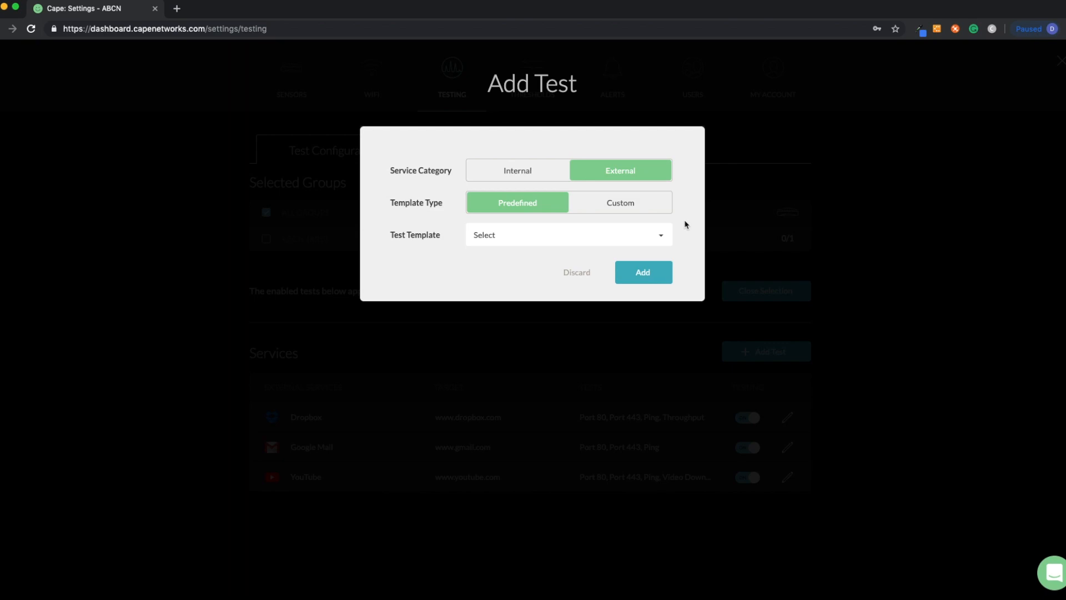
left_click(578, 273)
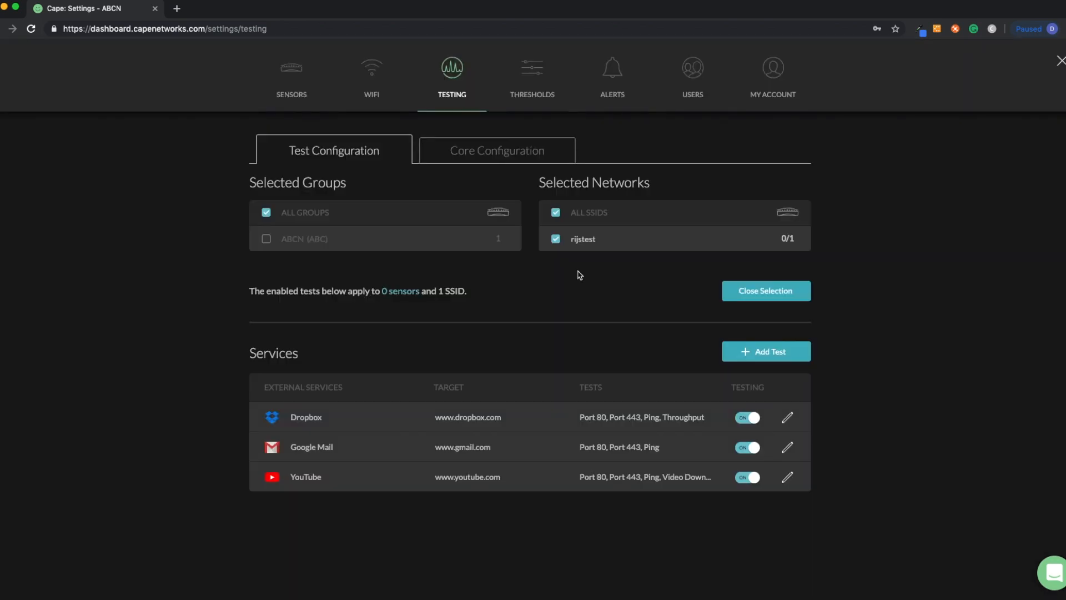
Toggle the Dropbox test off and back on, and open then cancel its edit dialog.
left_click(754, 423)
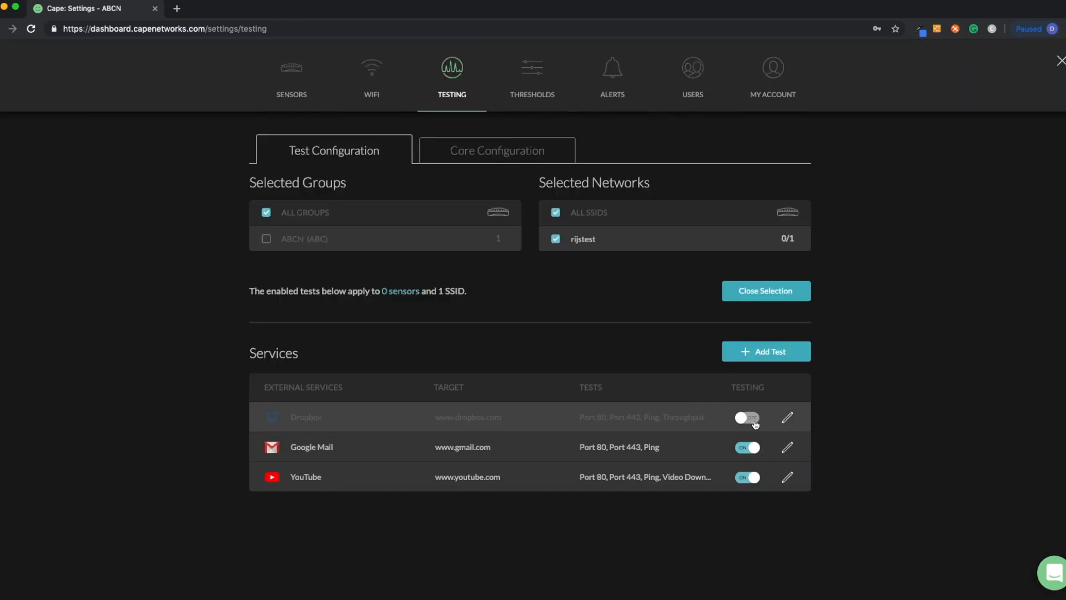
left_click(743, 422)
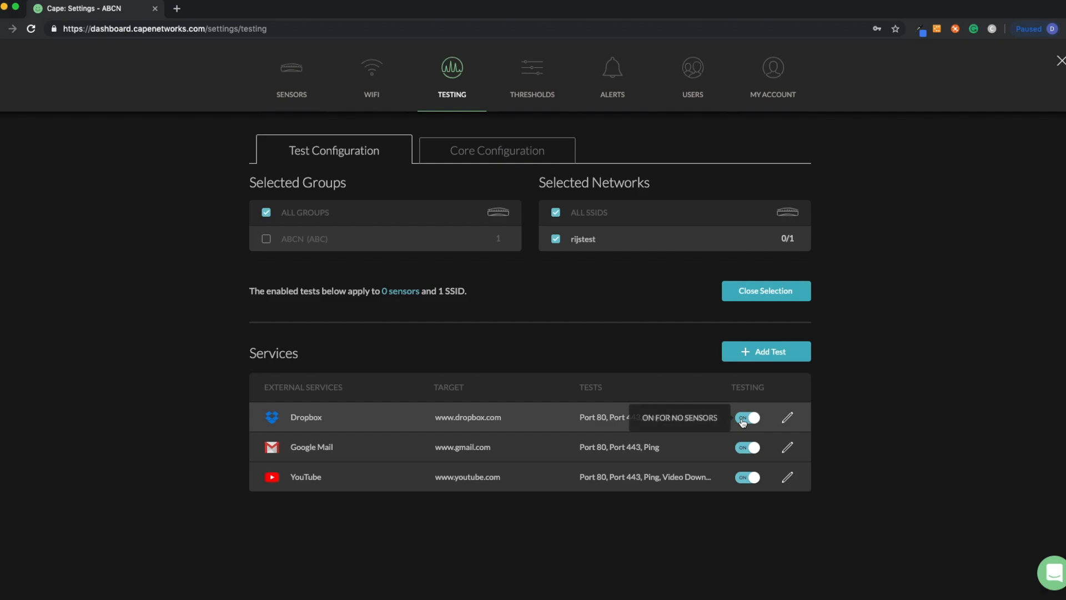
left_click(787, 419)
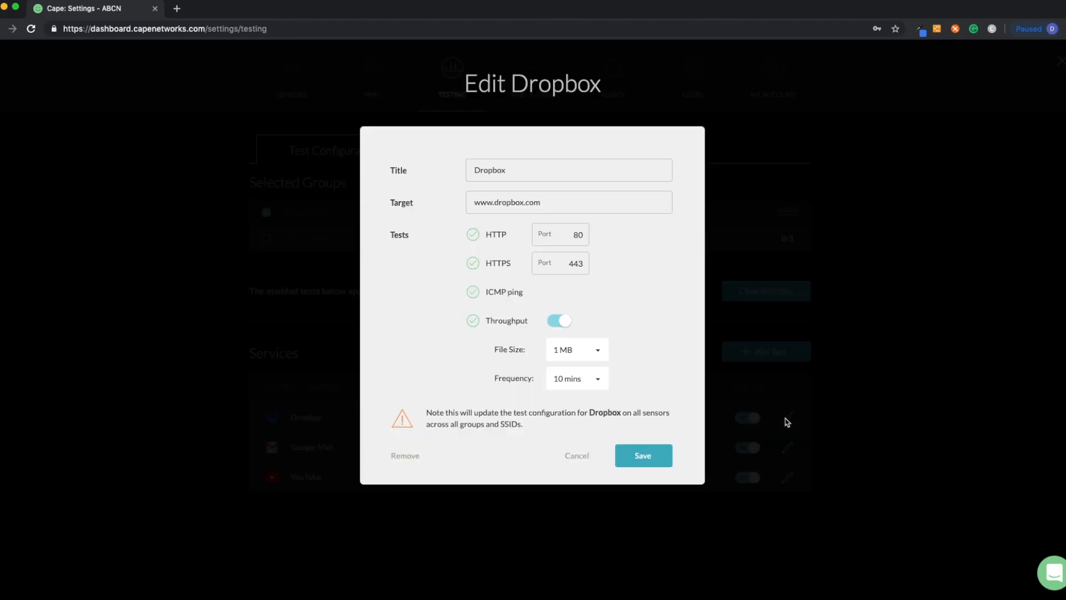
left_click(576, 458)
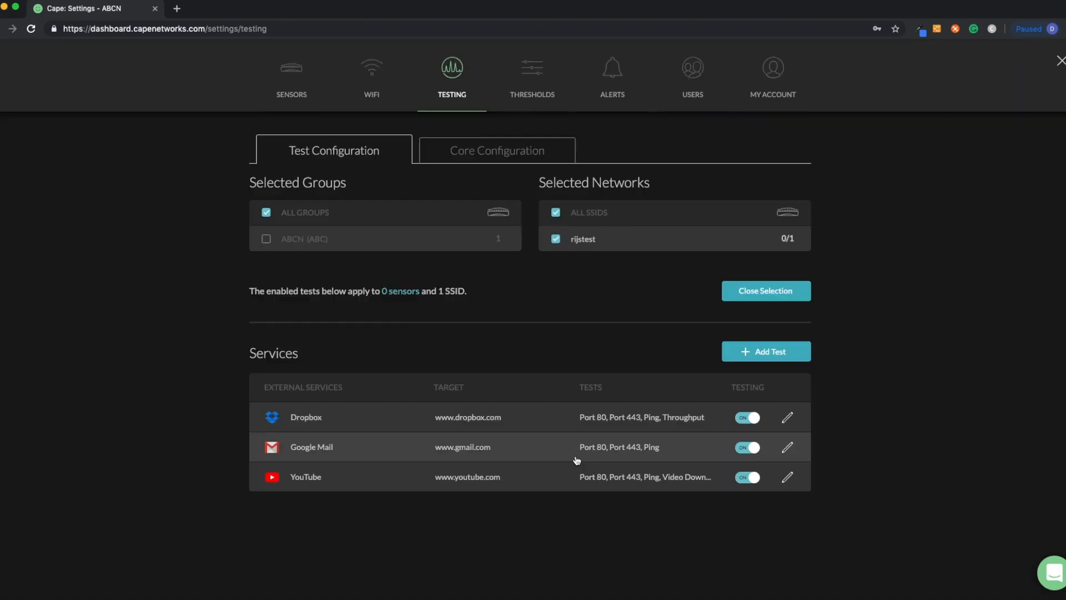
Include the ABCN (ABC) group in the test selection and open the Thresholds settings.
left_click(267, 239)
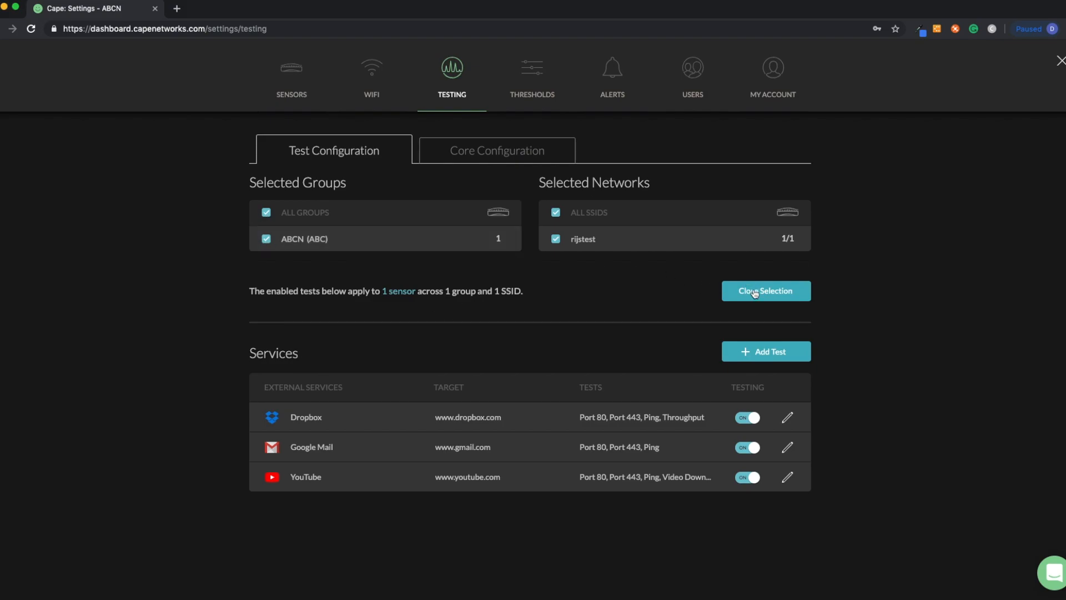
left_click(537, 73)
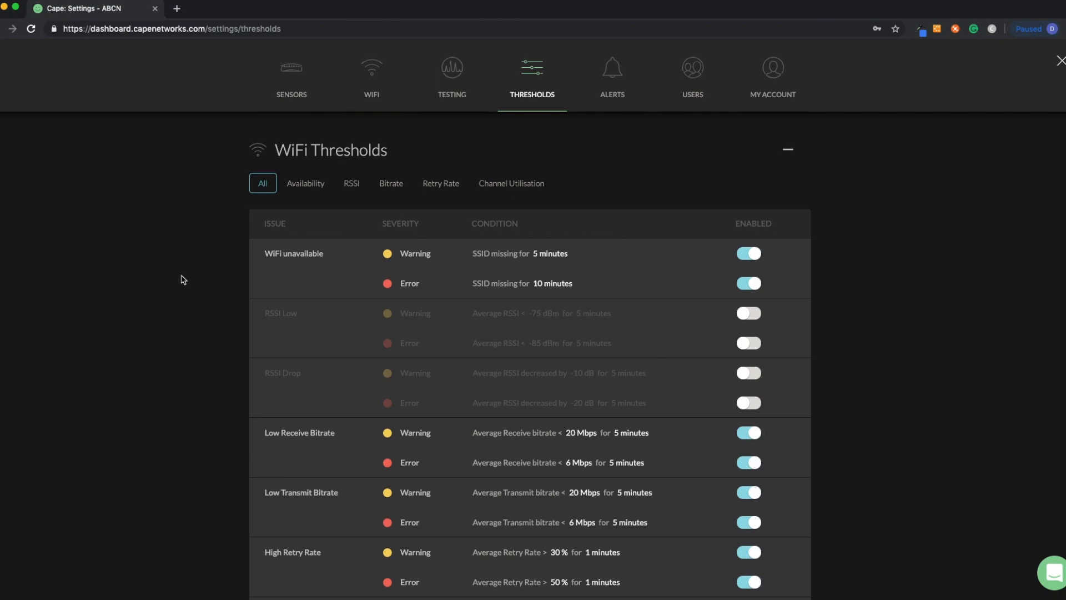
Filter WiFi Thresholds to Availability, toggle the WiFi unavailable warning off and on, and open then cancel its edit.
scroll(183, 279, "down", 1)
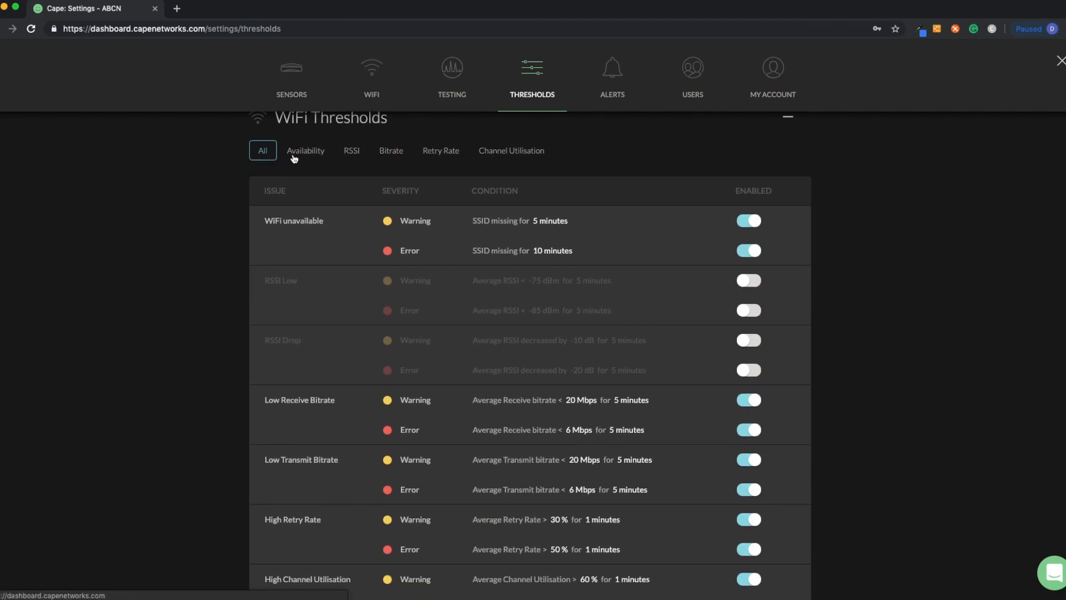
left_click(293, 157)
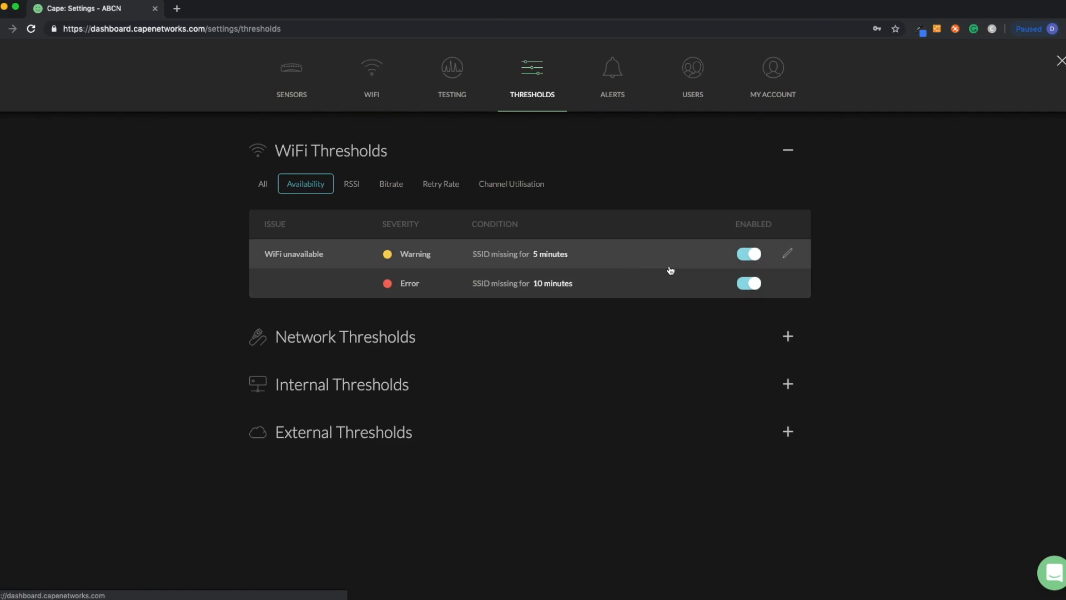
left_click(747, 255)
left_click(744, 255)
left_click(788, 253)
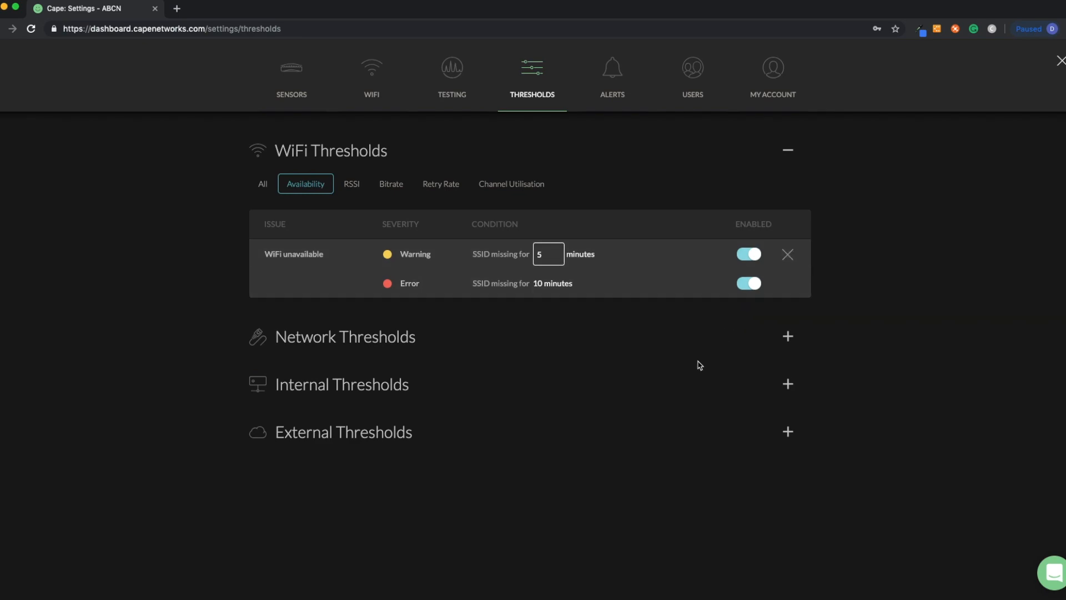
left_click(787, 254)
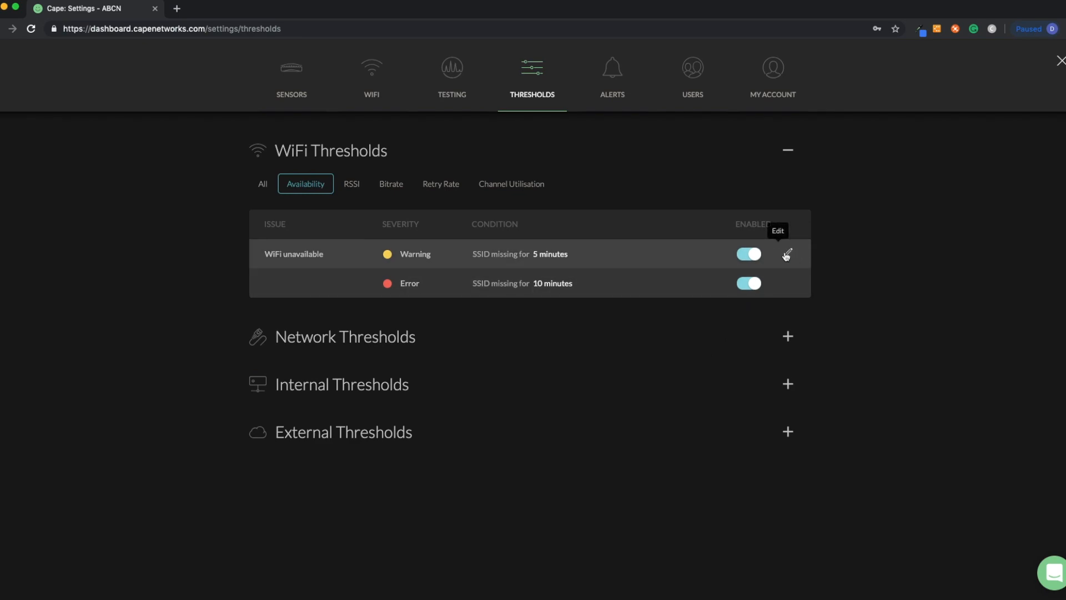
Expand the Network, Internal and External Thresholds sections and scroll through their conditions.
left_click(354, 337)
scroll(361, 405, "down", 5)
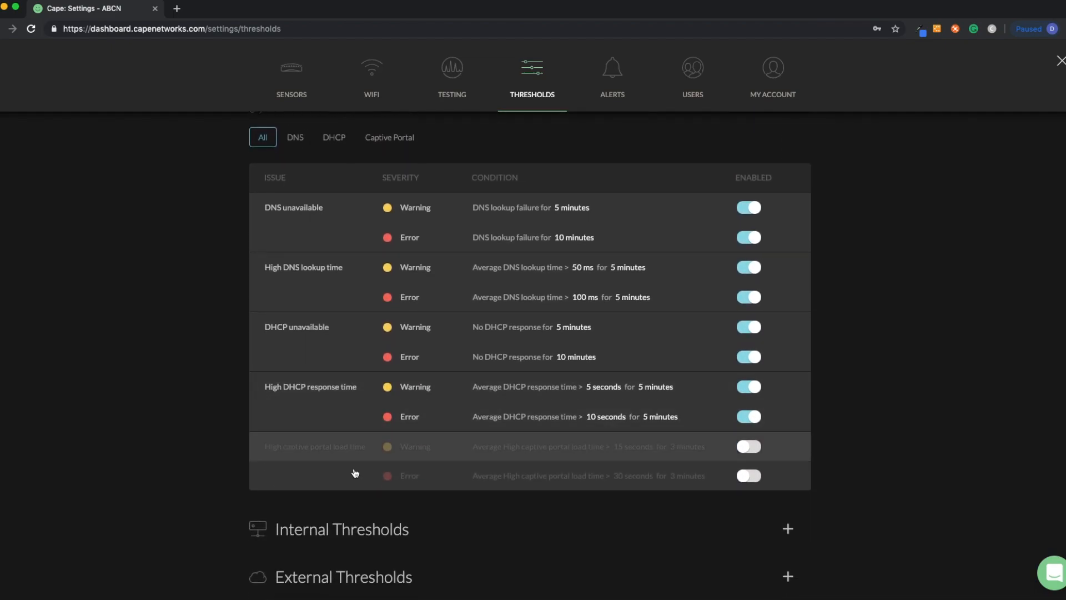
left_click(364, 529)
scroll(366, 529, "down", 3)
scroll(366, 529, "down", 7)
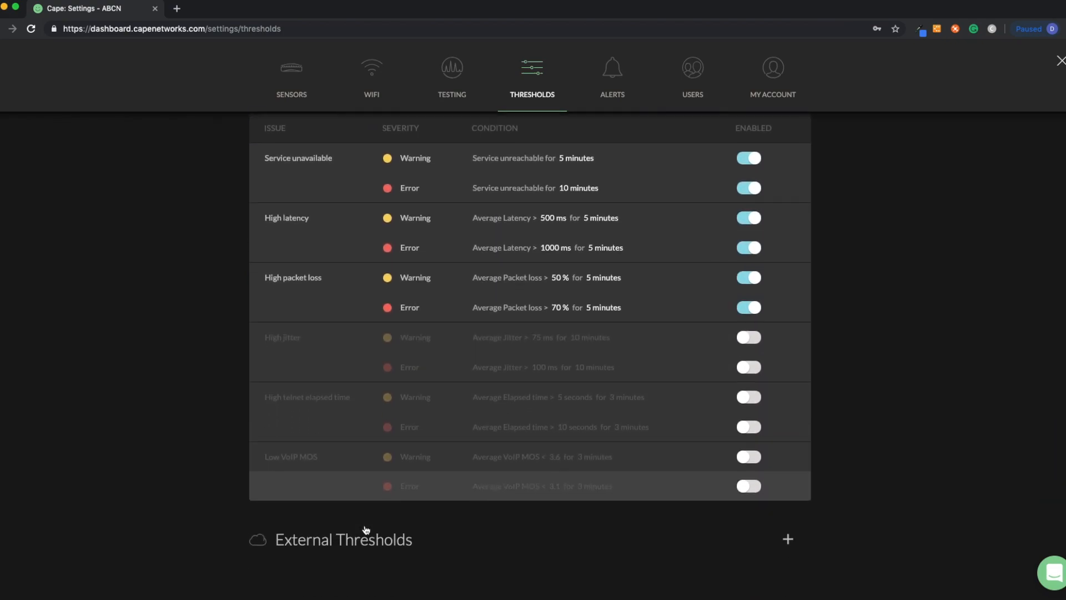
left_click(376, 505)
scroll(376, 507, "down", 10)
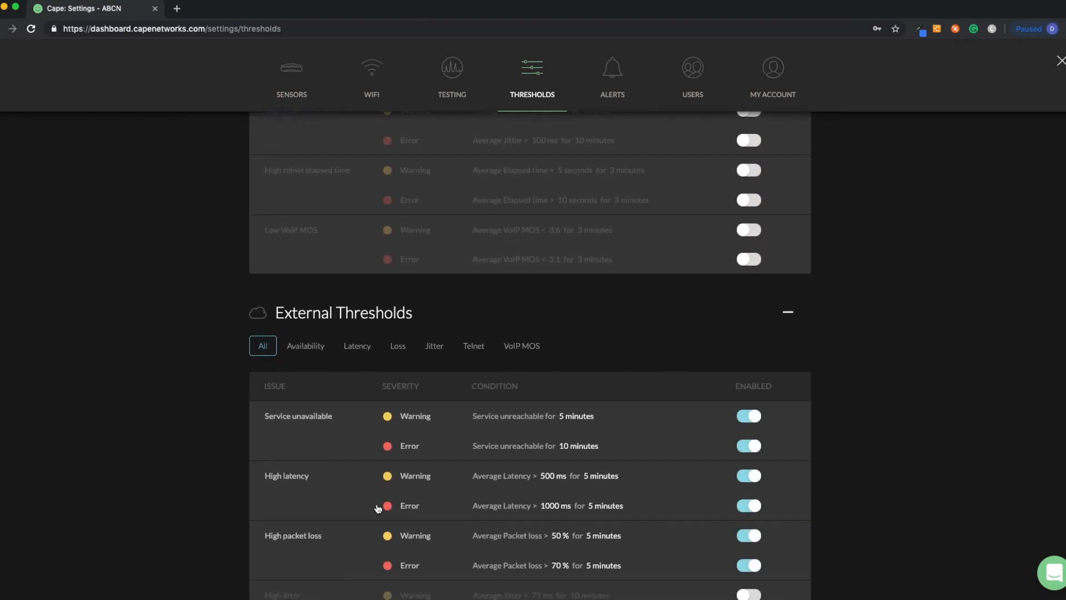
scroll(377, 507, "up", 4)
scroll(378, 507, "up", 1)
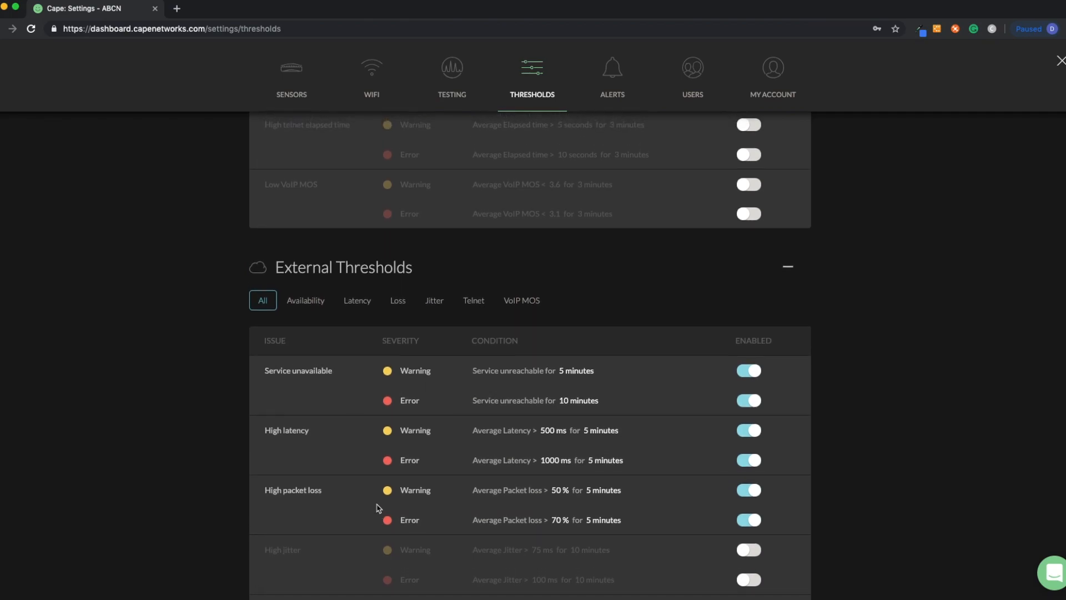
scroll(377, 507, "up", 10)
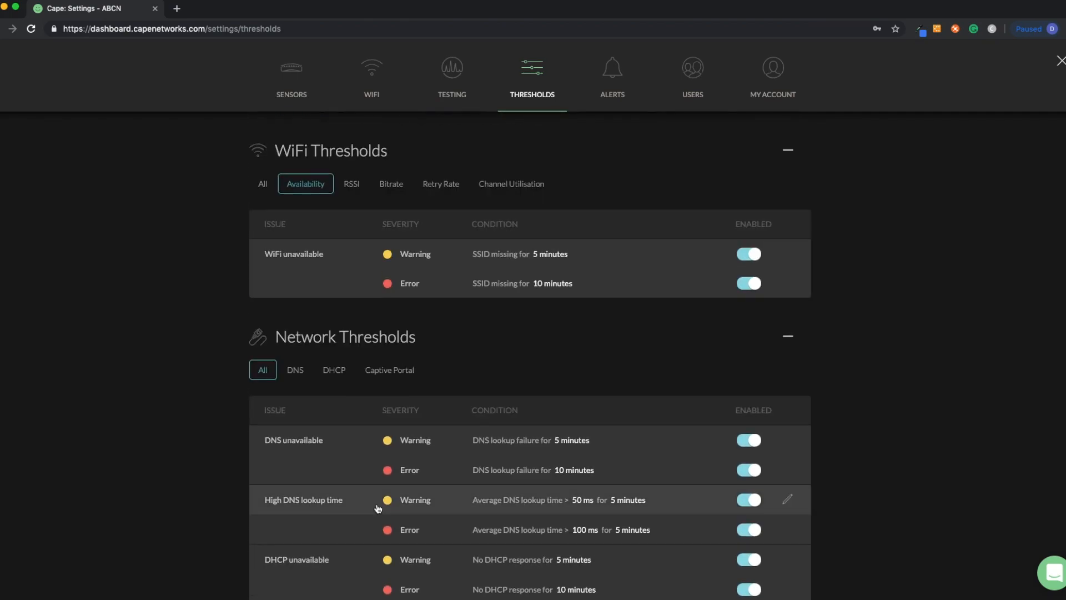
Open Alerts settings, preview and cancel an Add Mute of type Network, and scroll through the alert subscriptions.
left_click(612, 75)
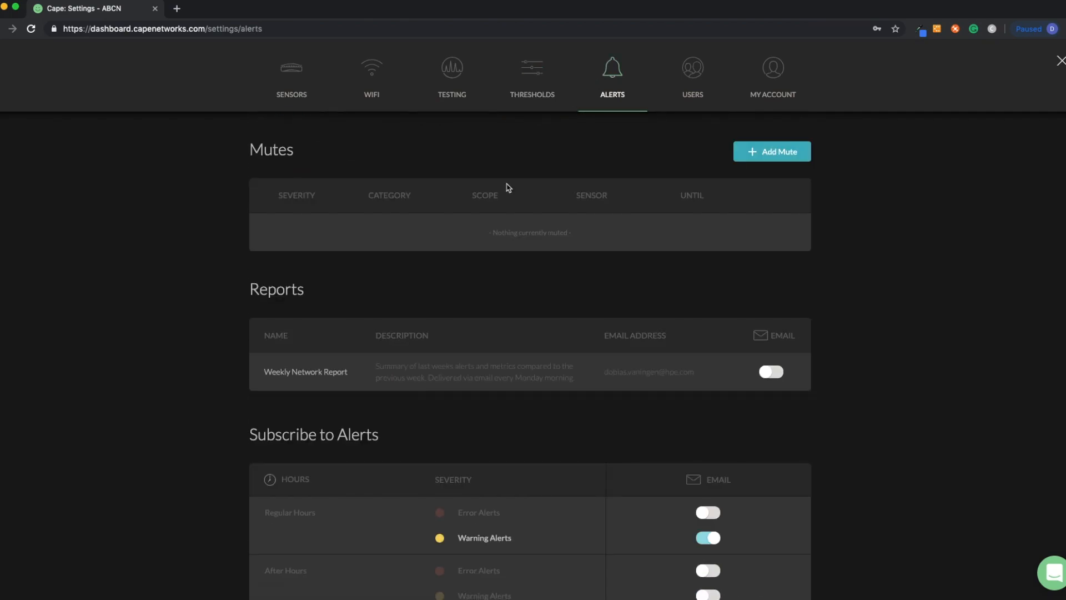
left_click(752, 153)
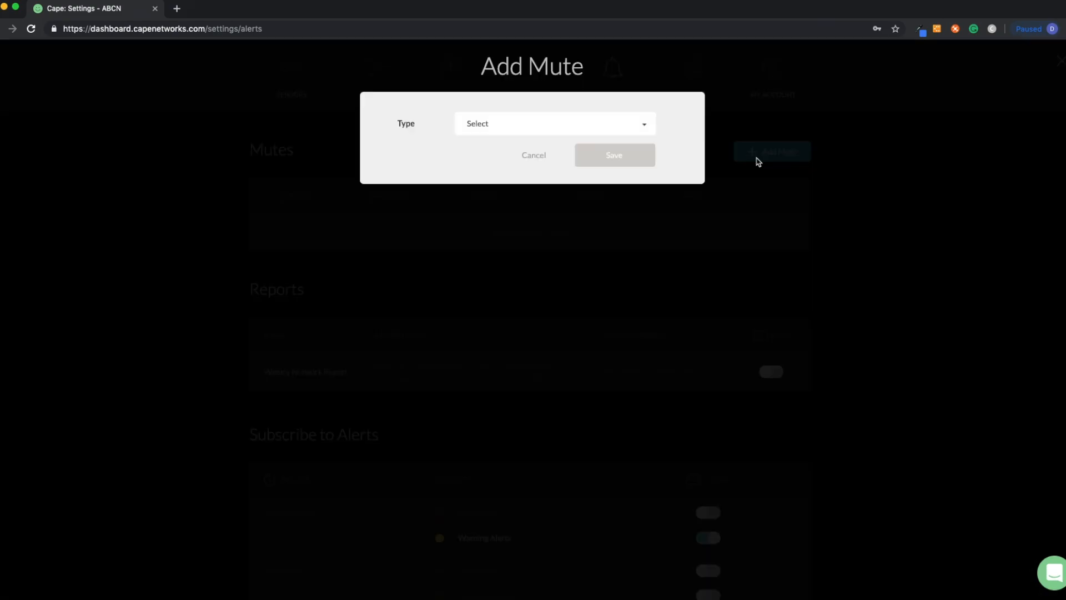
left_click(570, 131)
left_click(567, 188)
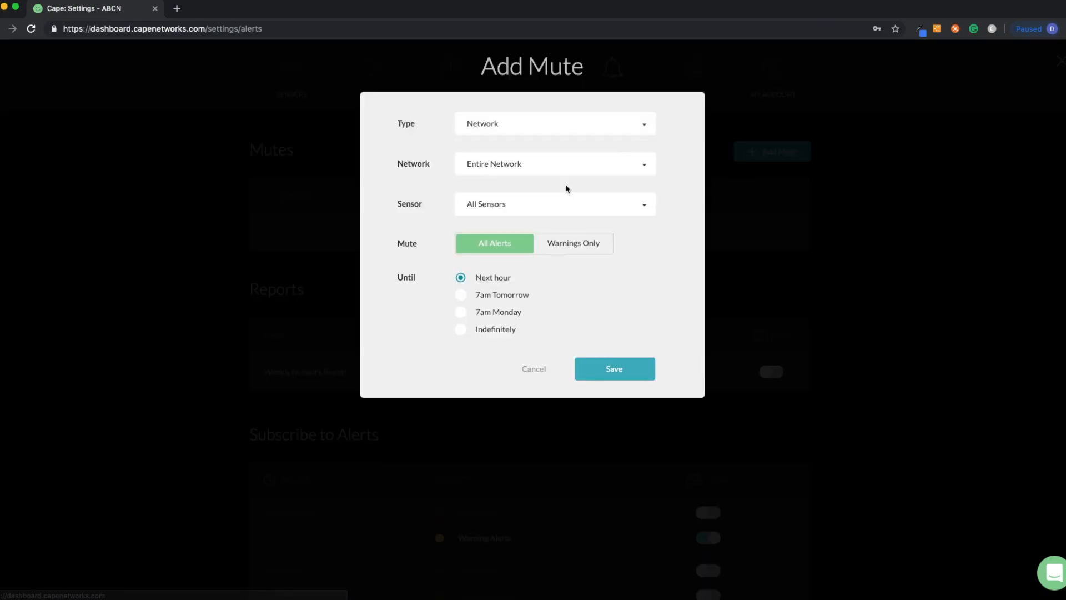
left_click(534, 369)
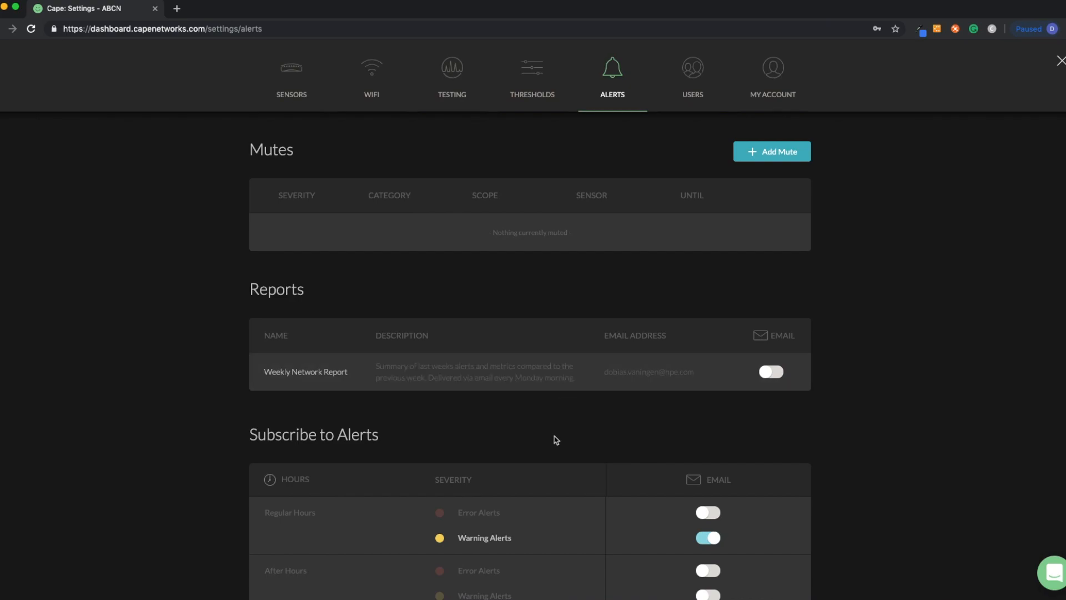
scroll(554, 435, "down", 3)
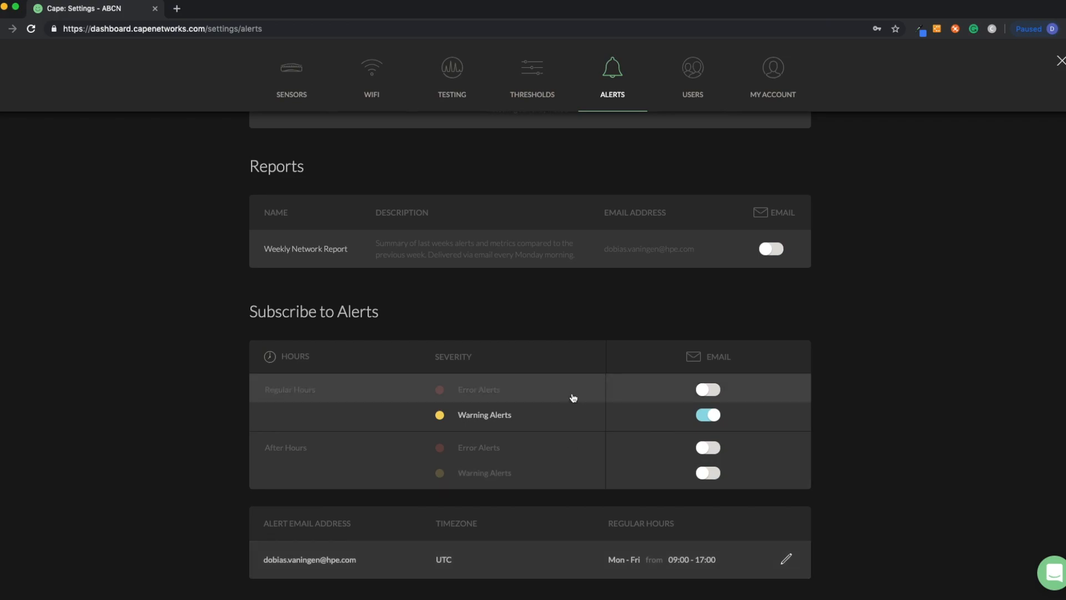
scroll(573, 397, "up", 3)
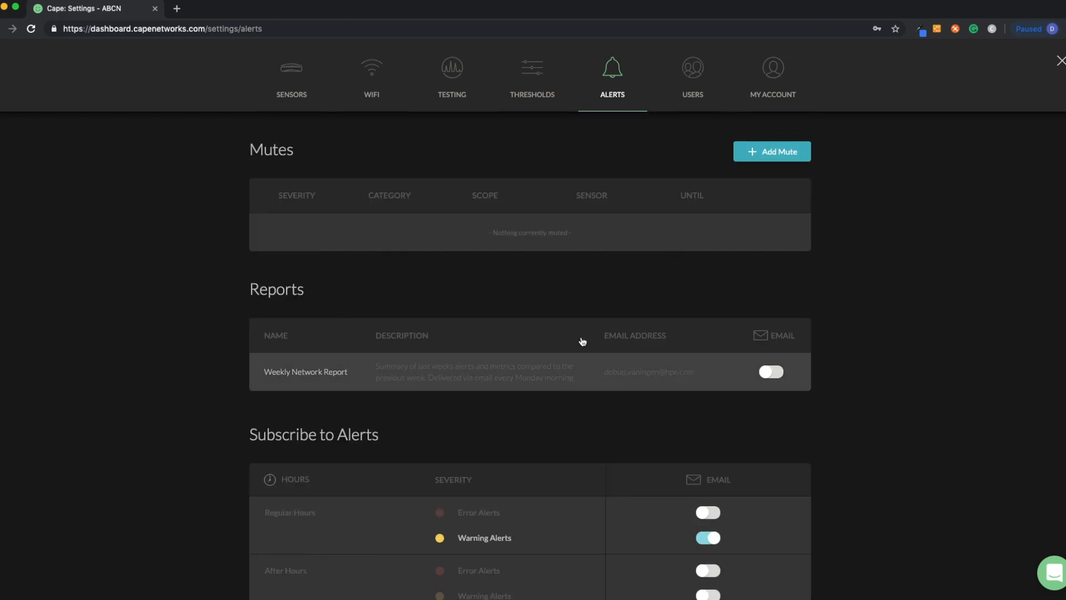
Open User Management and preview an Add User with Read Only access restricted to the ABCN group, then discard it.
left_click(694, 81)
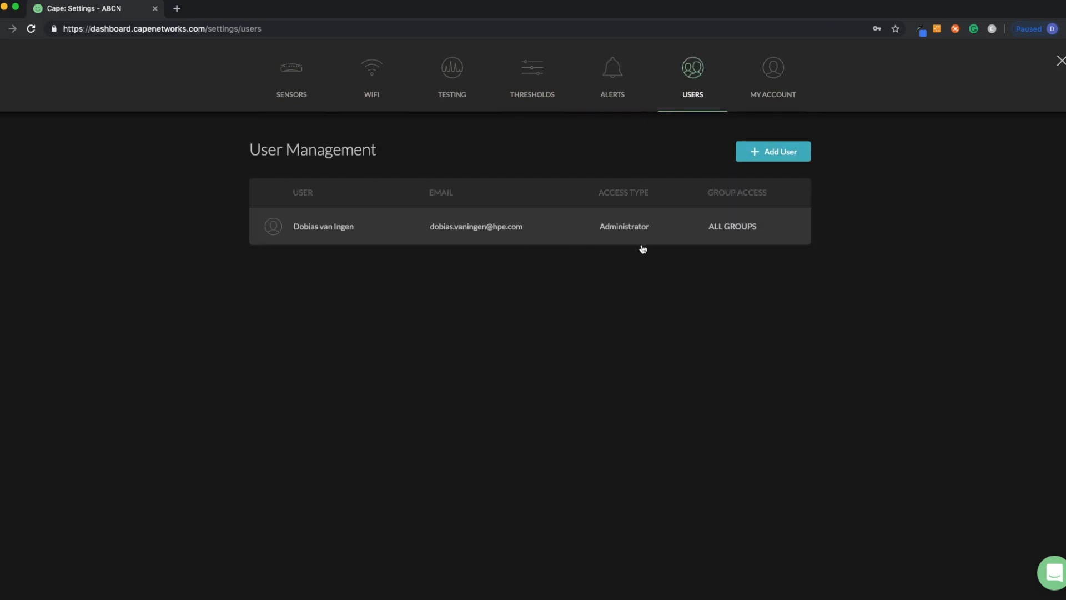
left_click(803, 159)
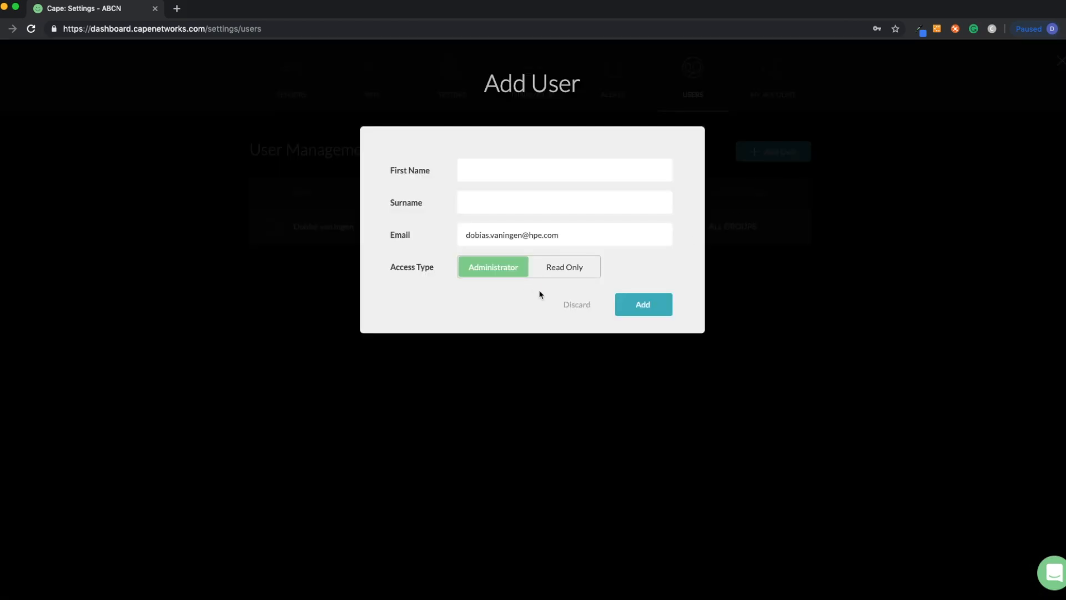
left_click(570, 277)
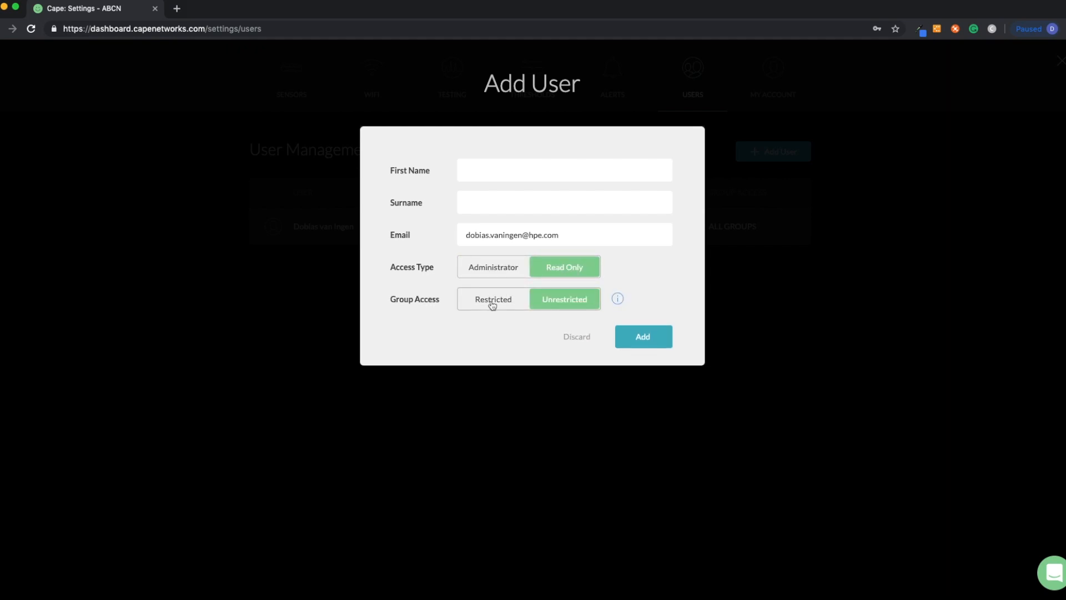
left_click(503, 303)
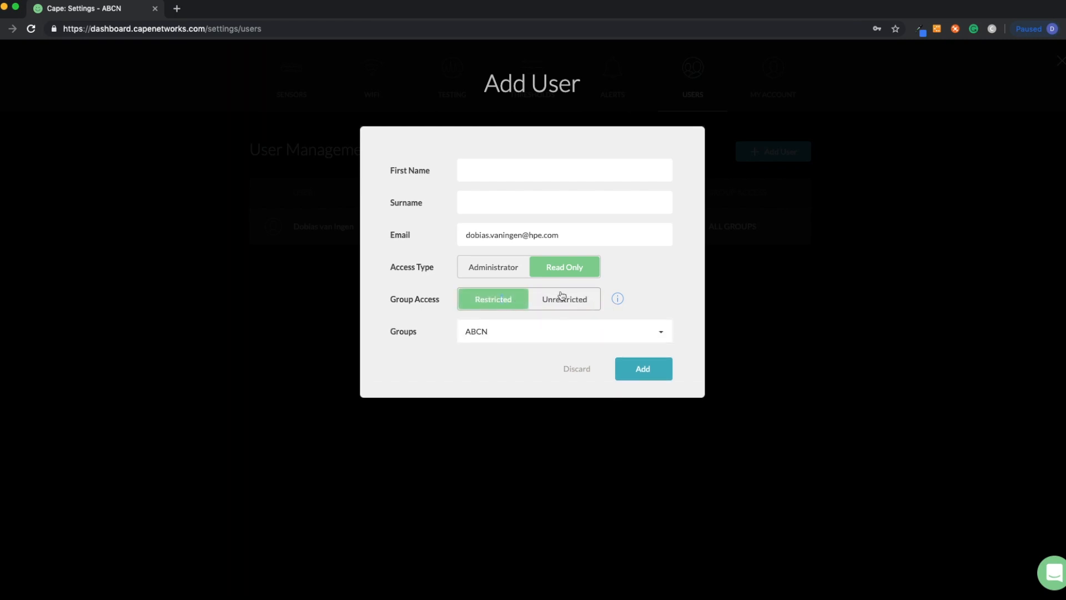
left_click(574, 335)
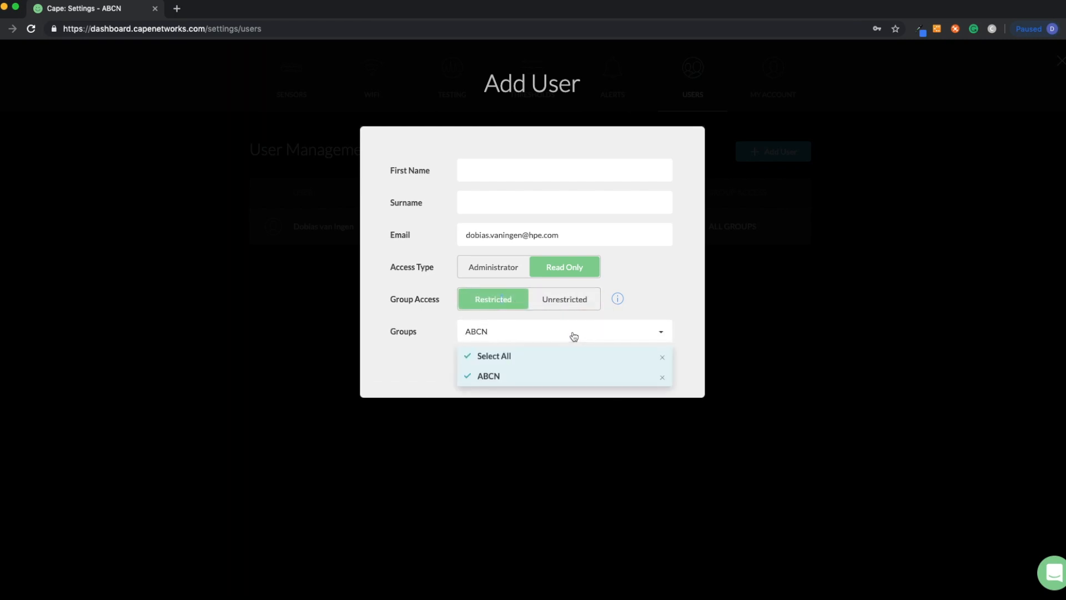
left_click(672, 293)
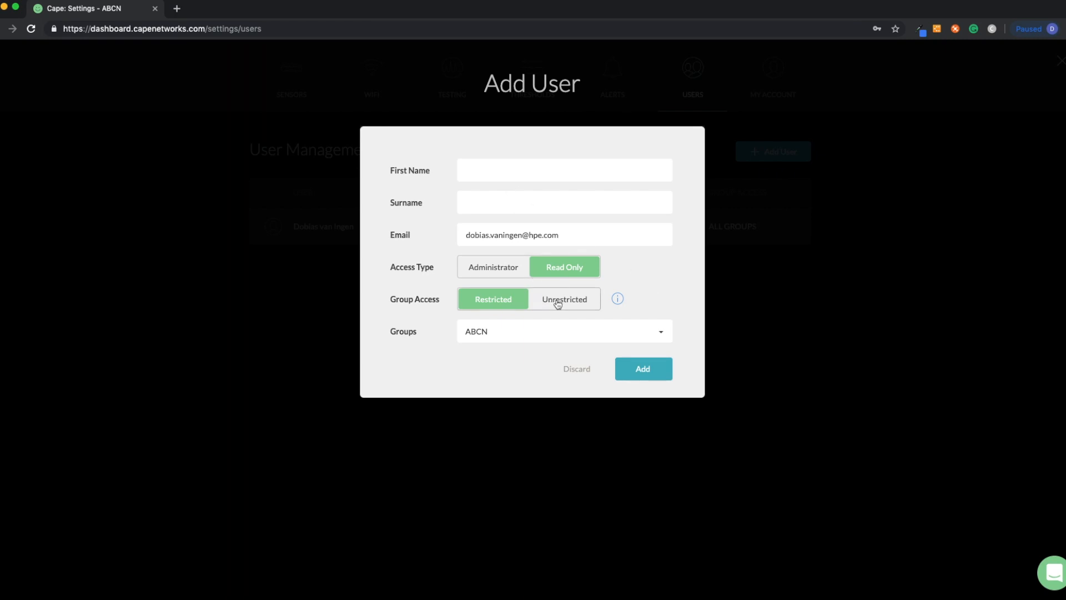
left_click(551, 336)
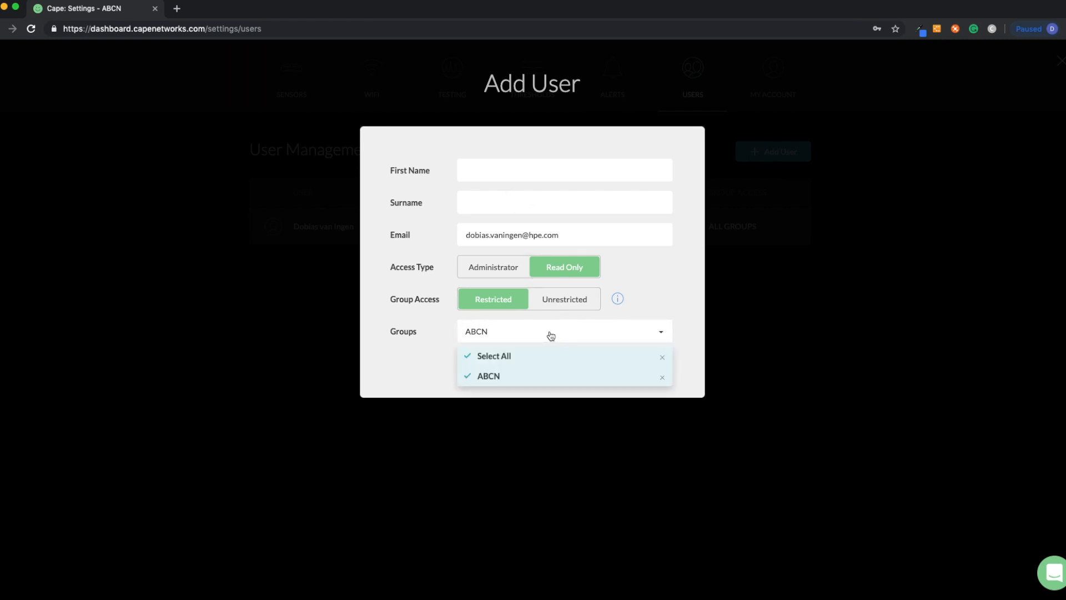
left_click(661, 301)
left_click(582, 371)
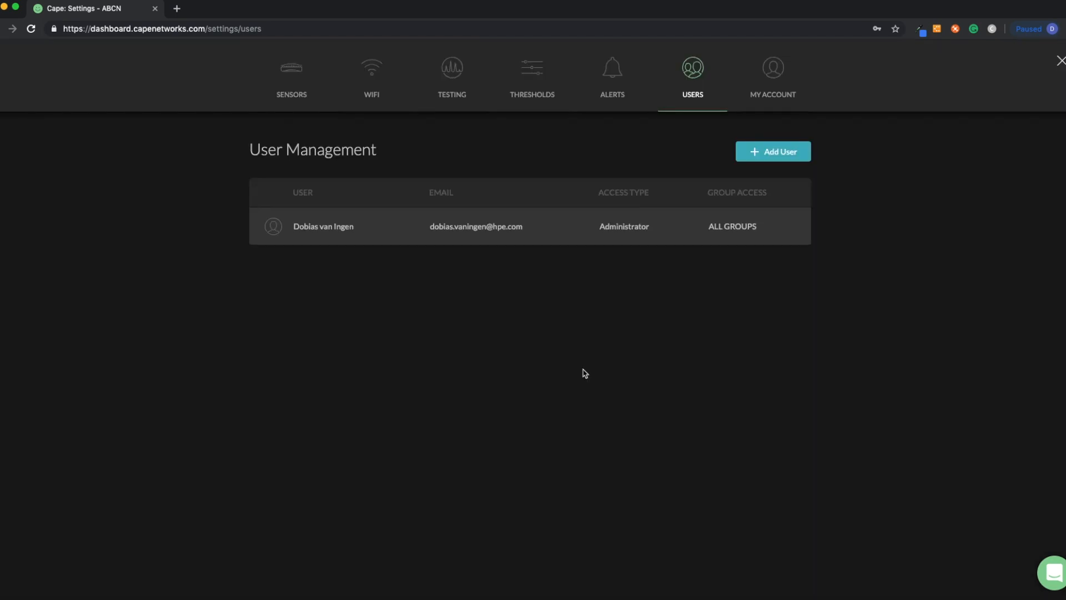
View the My Account profile details and close the settings.
left_click(777, 77)
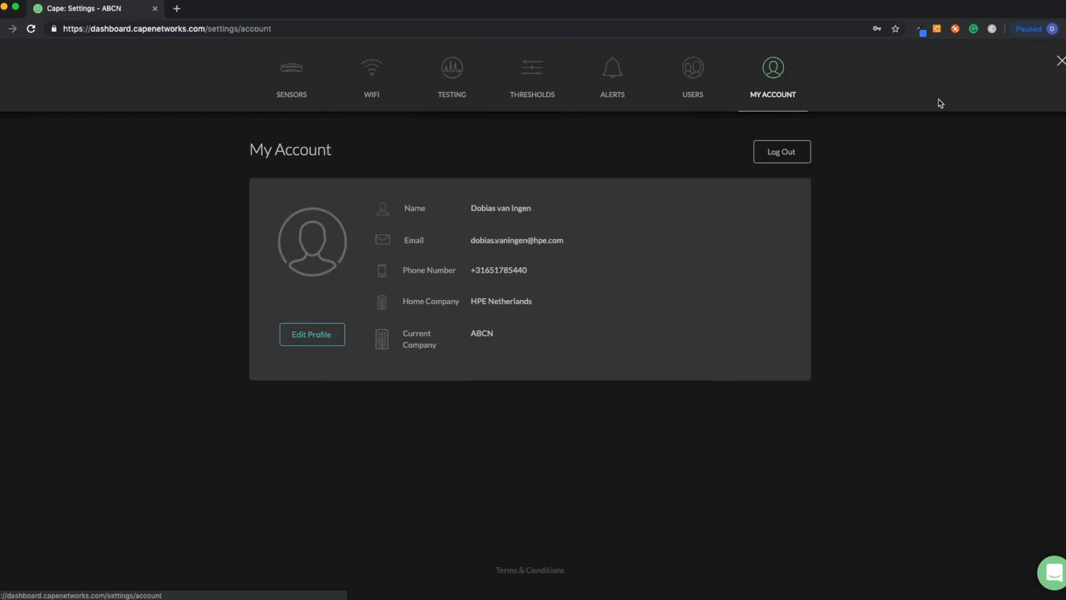
left_click(308, 73)
left_click(1060, 61)
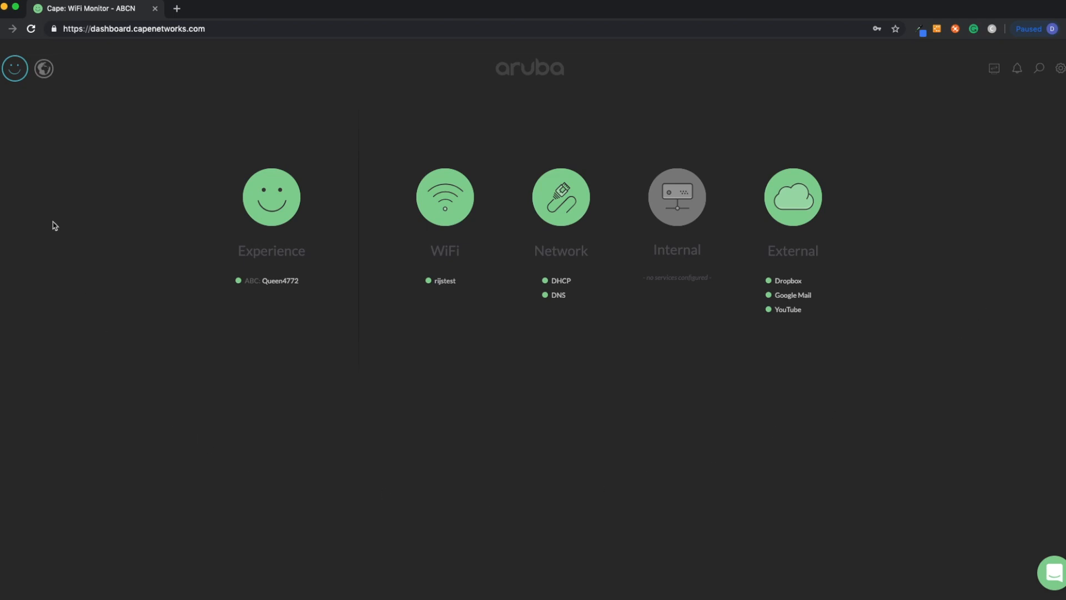
Switch to the map view, change it to Sensors by group, and return to the Experience dashboard.
left_click(48, 78)
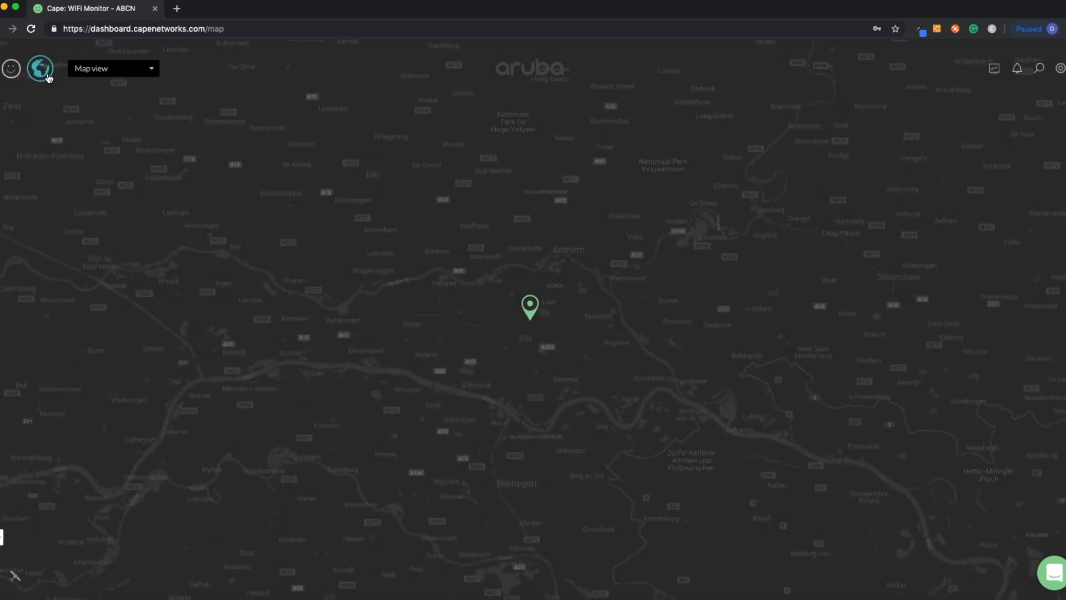
left_click(152, 71)
left_click(138, 104)
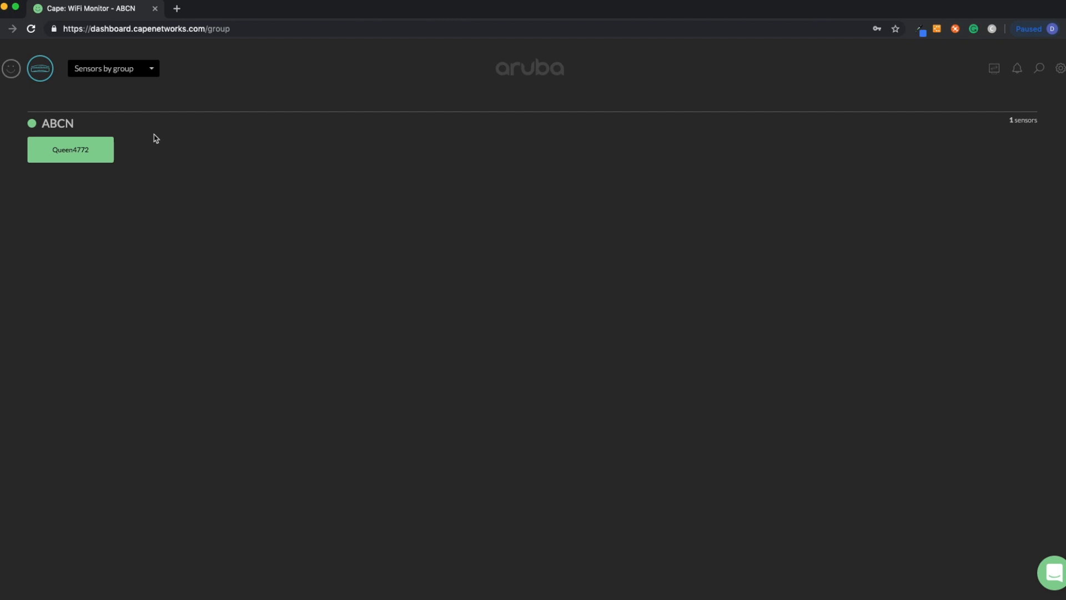
left_click(11, 69)
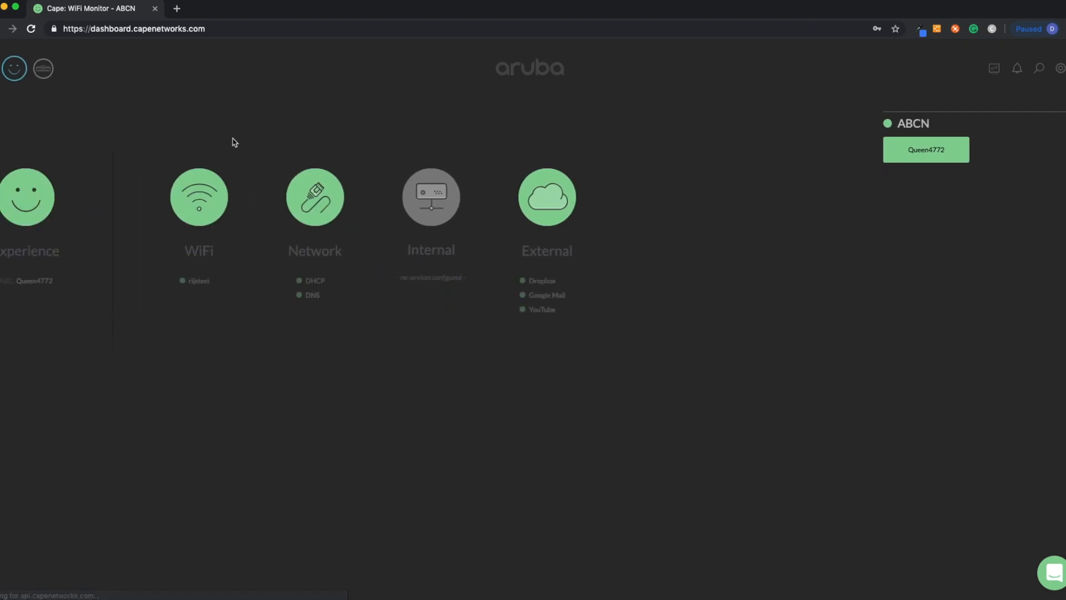